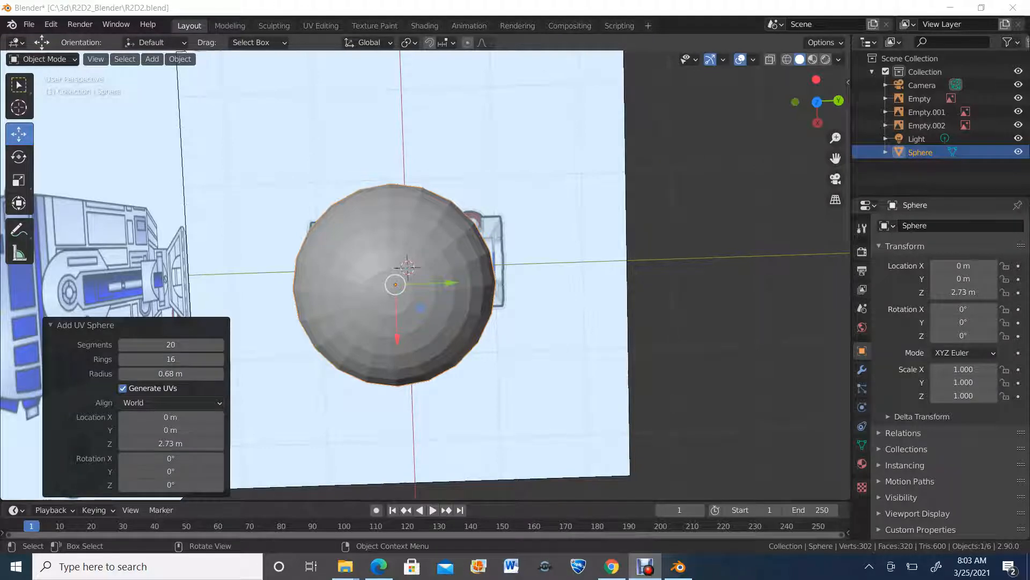
# Compare the sphere in wireframe, solid and X-ray display against the reference images.
pyautogui.moveTo(418, 301); pyautogui.dragTo(414, 233, button='middle')
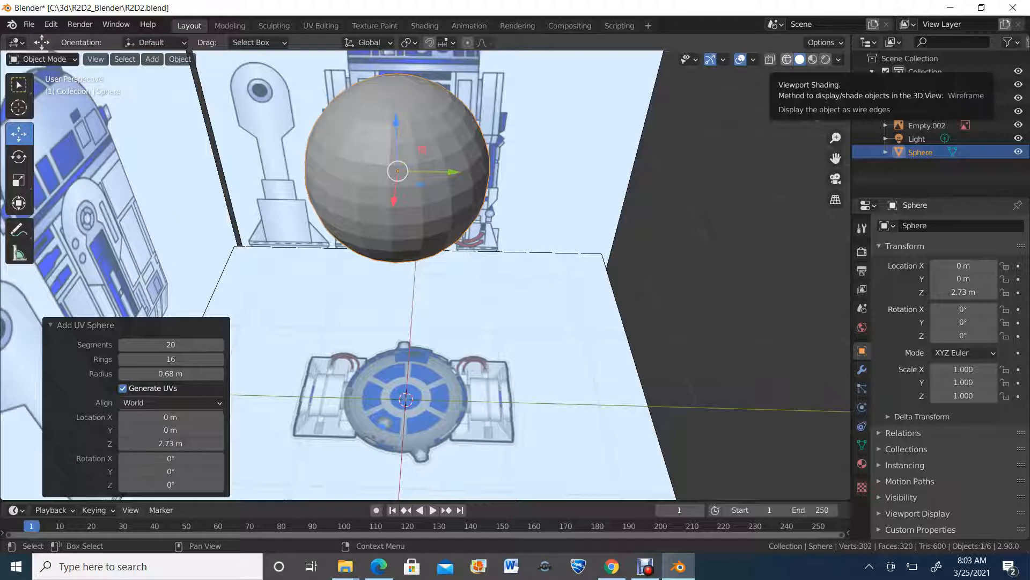
pyautogui.click(787, 59)
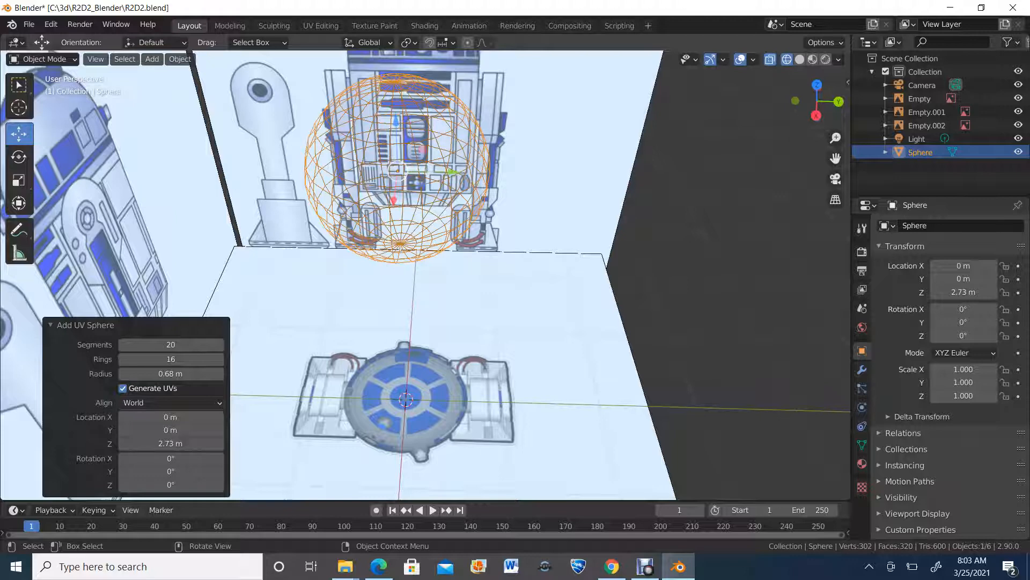
pyautogui.click(800, 59)
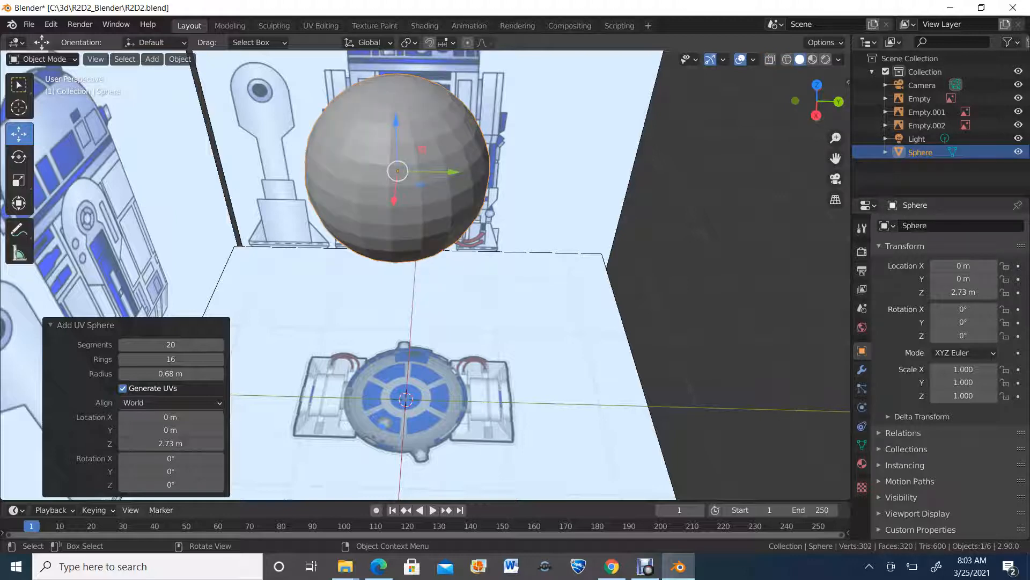
pyautogui.click(787, 60)
pyautogui.click(799, 59)
pyautogui.click(787, 60)
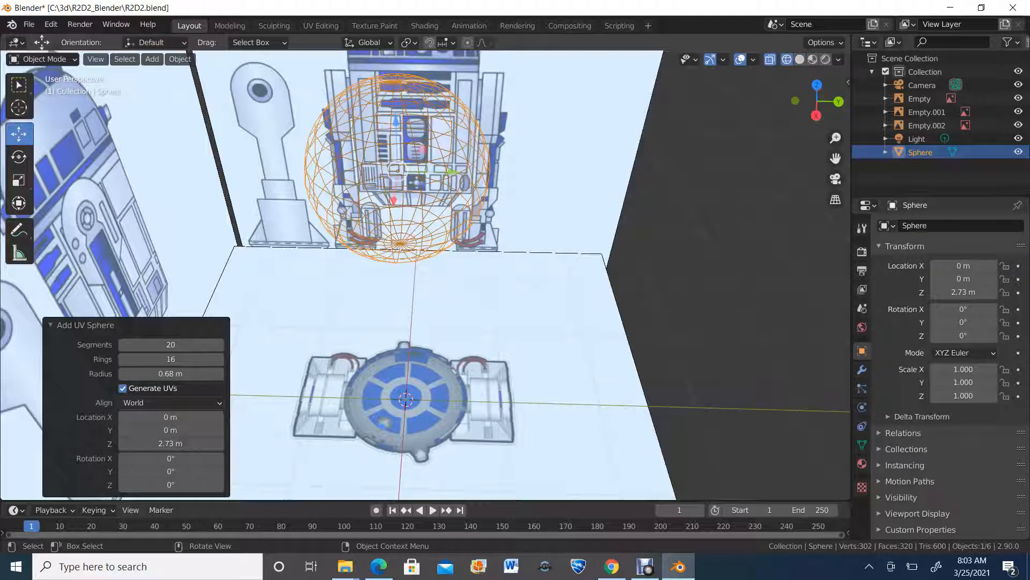
pyautogui.click(800, 59)
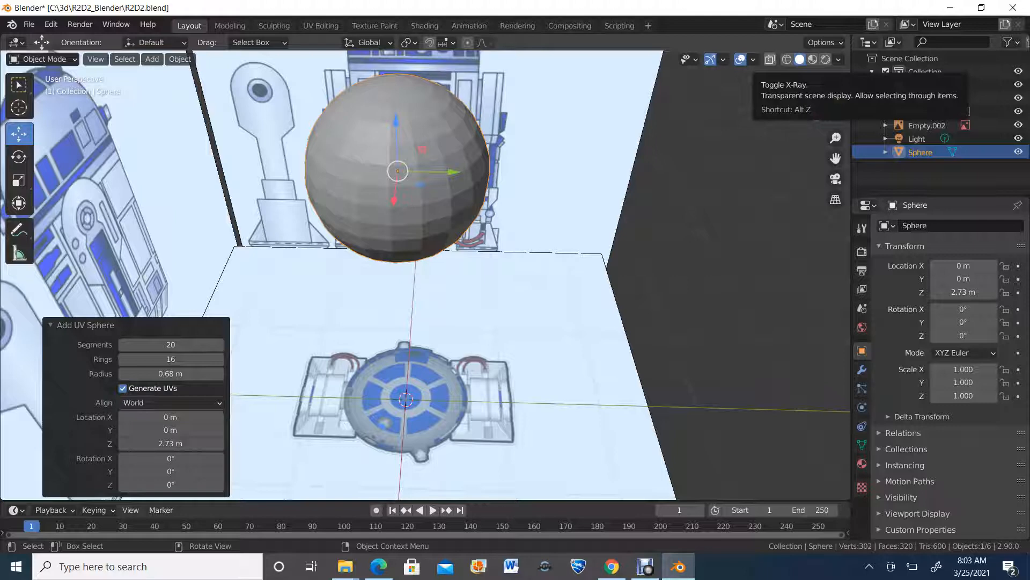
pyautogui.click(770, 60)
pyautogui.click(771, 59)
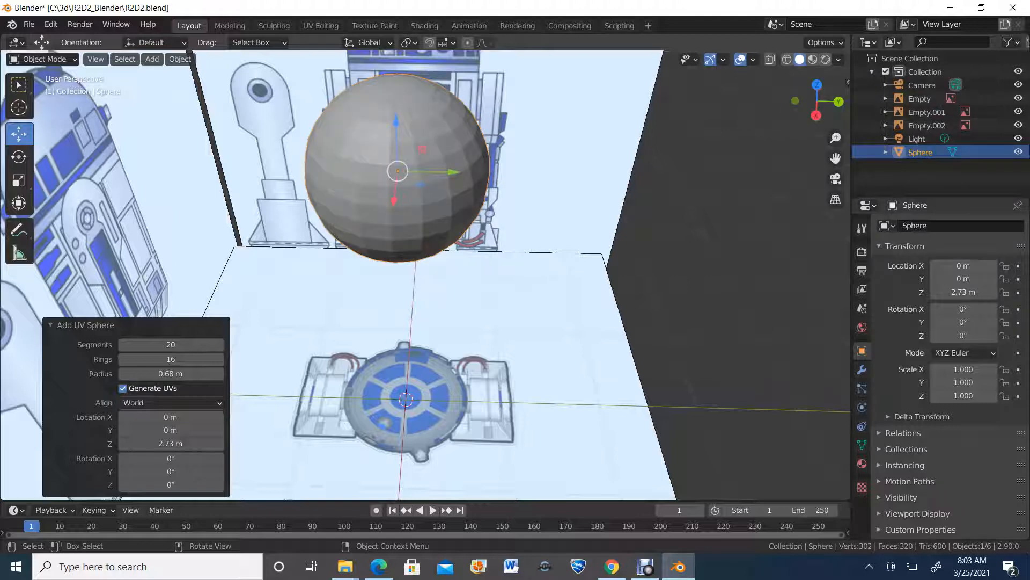
# Put the sphere in Edit Mode with X-ray on, framed over the droid's head in the right orthographic view.
pyautogui.click(816, 116)
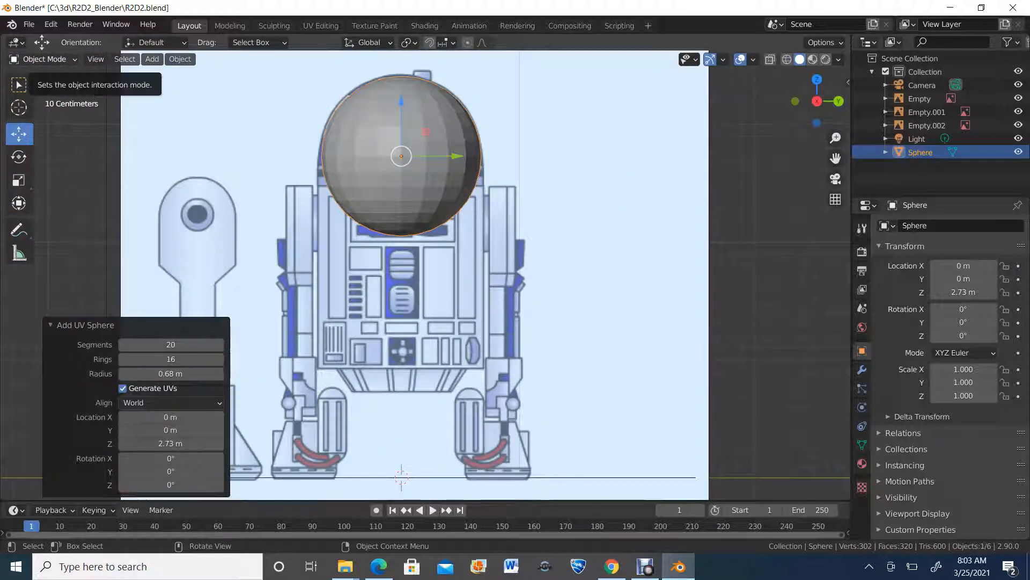
pyautogui.click(42, 59)
pyautogui.click(43, 89)
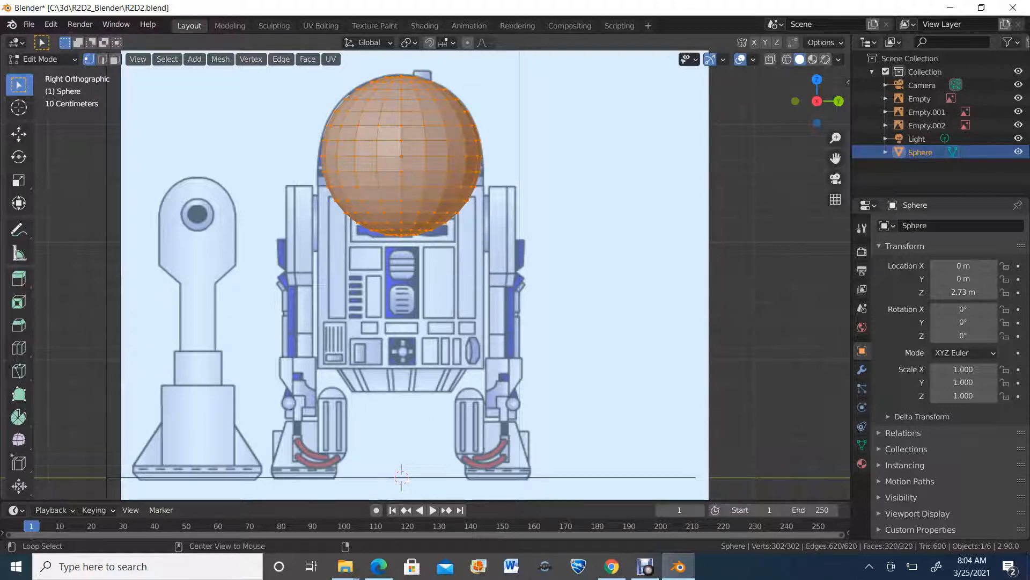
pyautogui.hotkey('alt', 'z')
pyautogui.scroll(3, 425, 274)
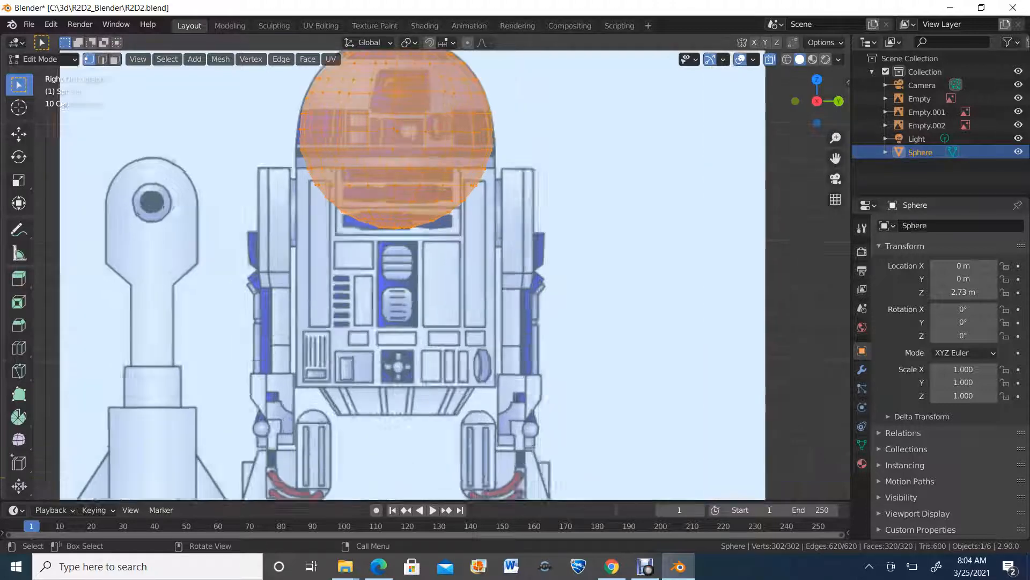
pyautogui.keyDown('shift'); pyautogui.moveTo(413, 215); pyautogui.dragTo(427, 421, button='middle'); pyautogui.keyUp('shift')
pyautogui.scroll(1, 425, 275)
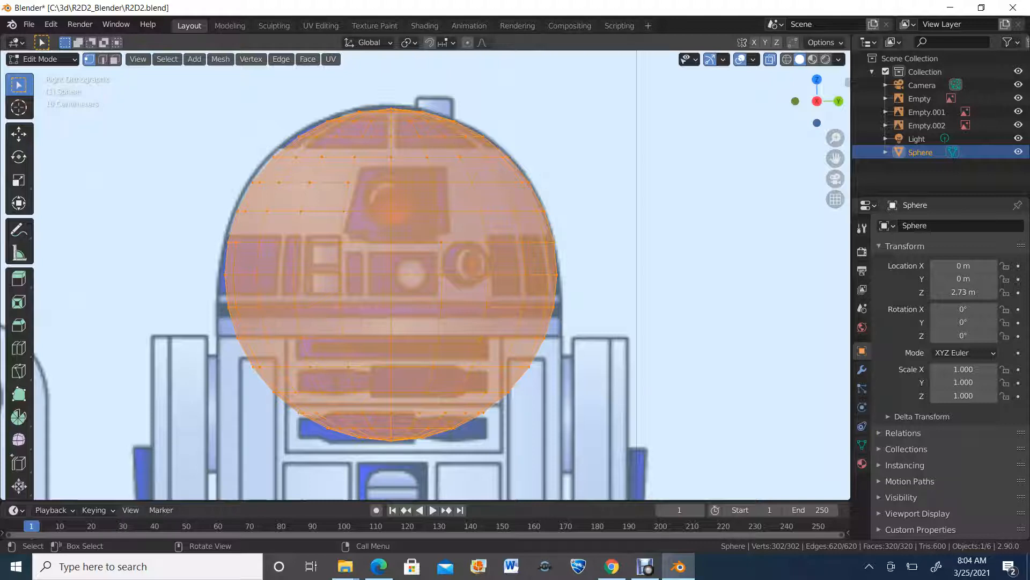
# Move the sphere in Object Mode by -0.004396 m along Y to centre it on the droid's head.
pyautogui.click(40, 60)
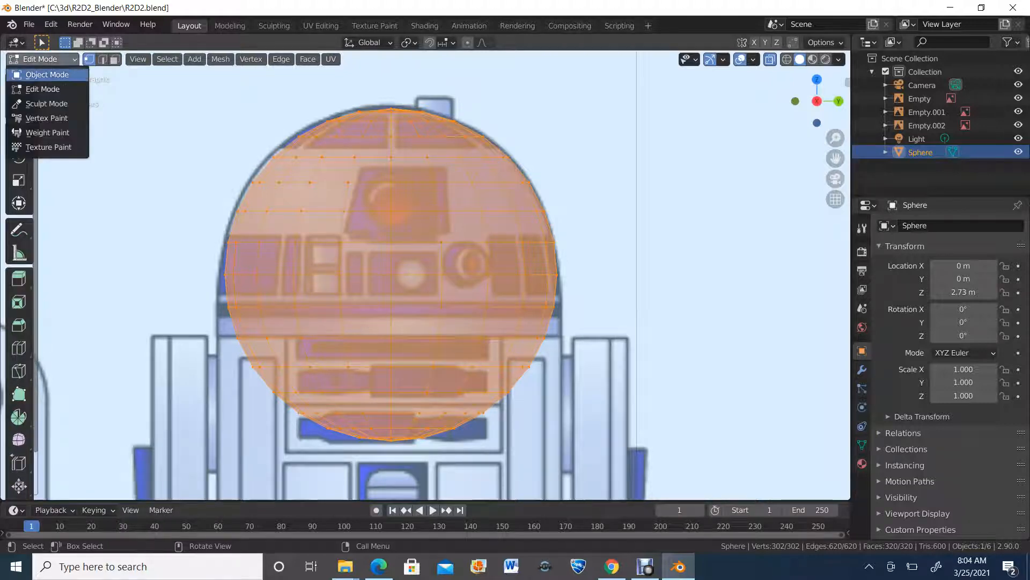
pyautogui.click(47, 74)
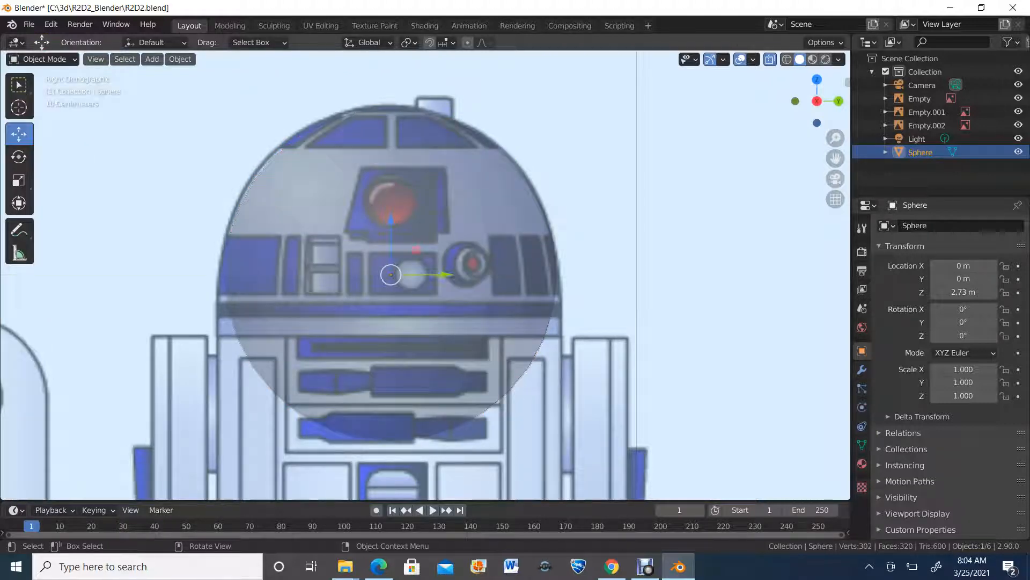
pyautogui.moveTo(424, 275); pyautogui.dragTo(422, 275)
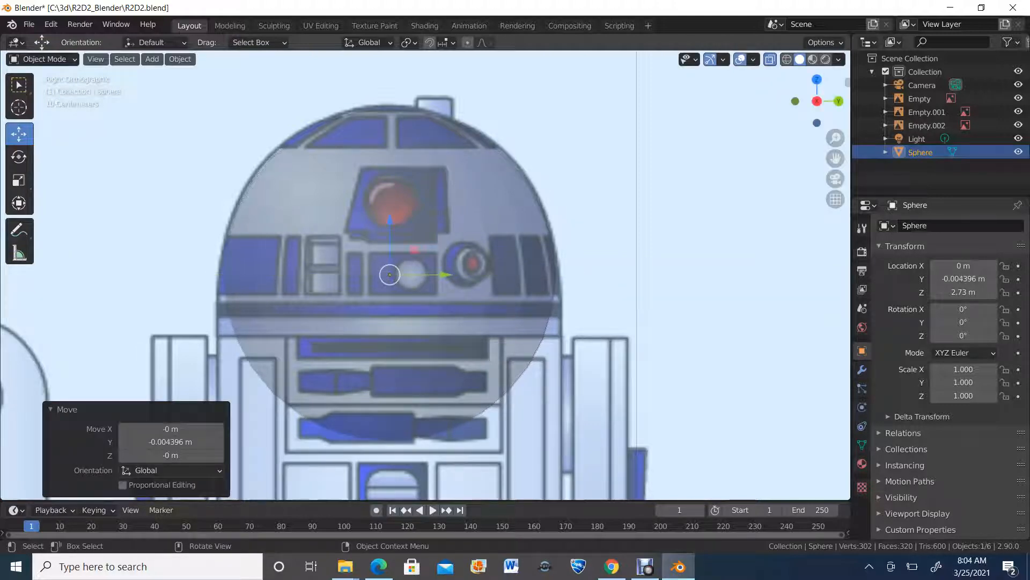
# Scale the sphere's whole mesh uniformly by 1.023 in Edit Mode to match the dome outline.
pyautogui.click(43, 59)
pyautogui.click(42, 87)
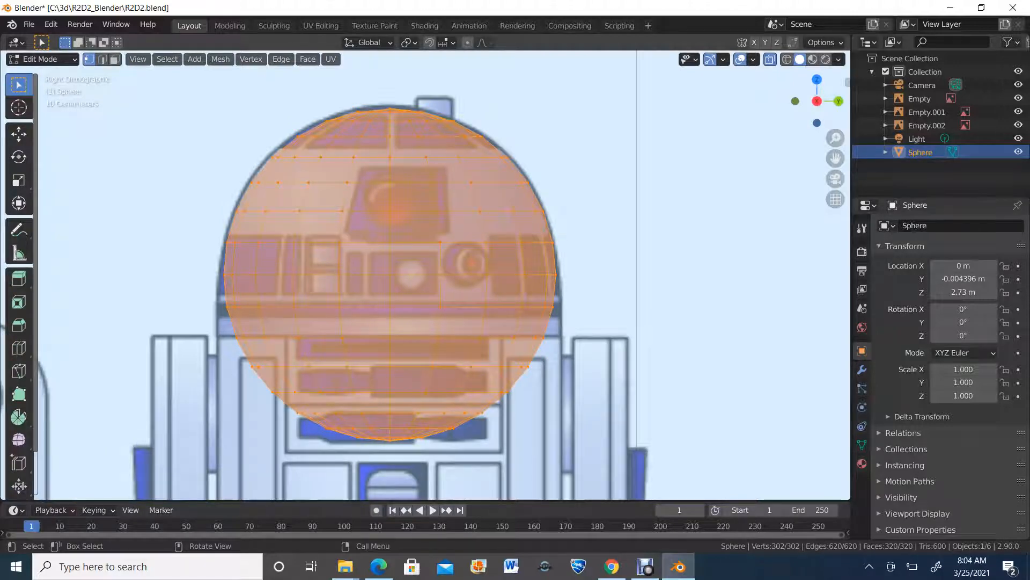
pyautogui.click(18, 180)
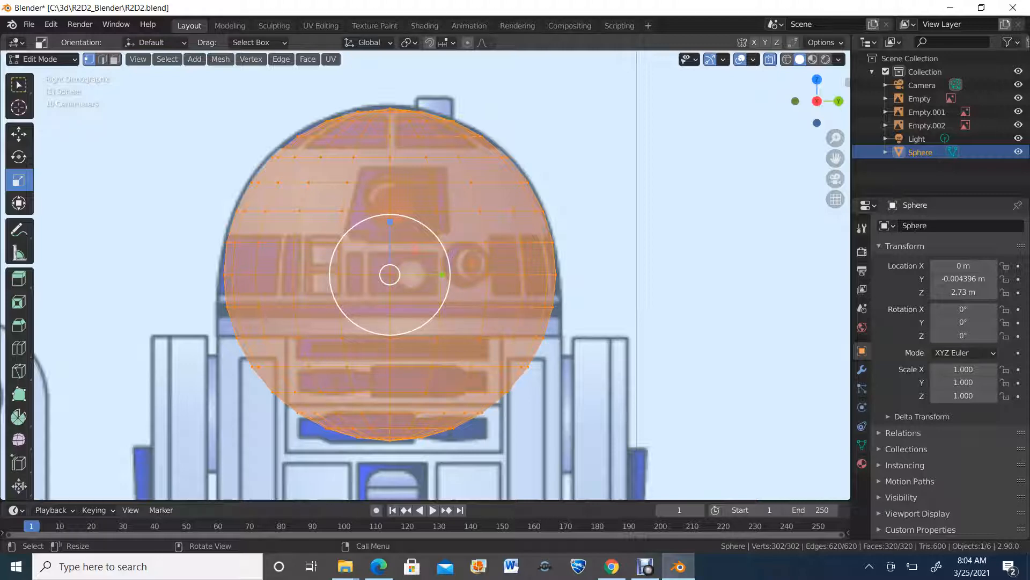
pyautogui.moveTo(348, 233); pyautogui.dragTo(353, 226)
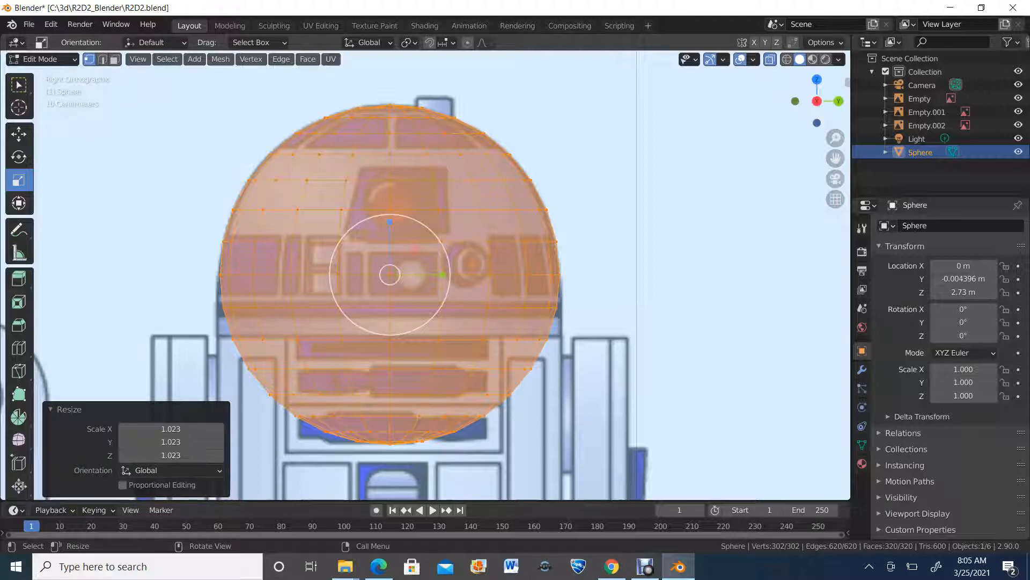
# Turn X-ray off and box-select the visible lower faces of the sphere in face select mode.
pyautogui.click(102, 60)
pyautogui.click(115, 60)
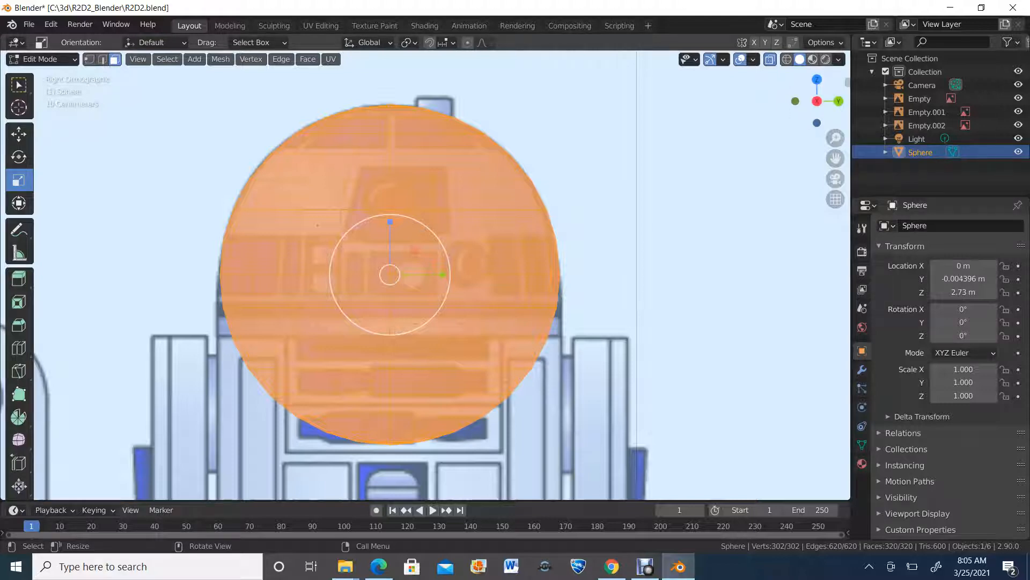
pyautogui.press('alt')
pyautogui.hotkey('alt', 'z')
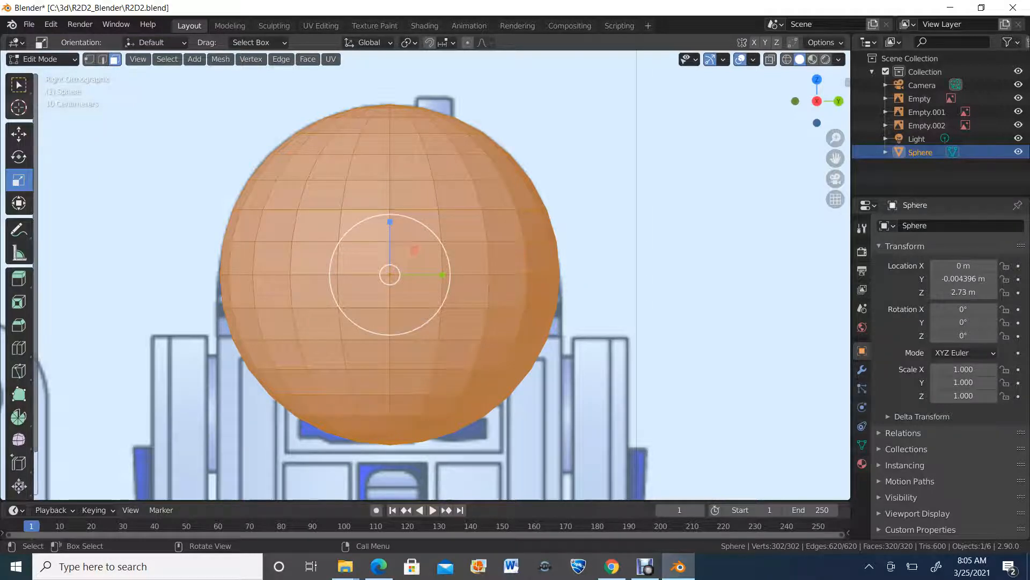
pyautogui.click(18, 85)
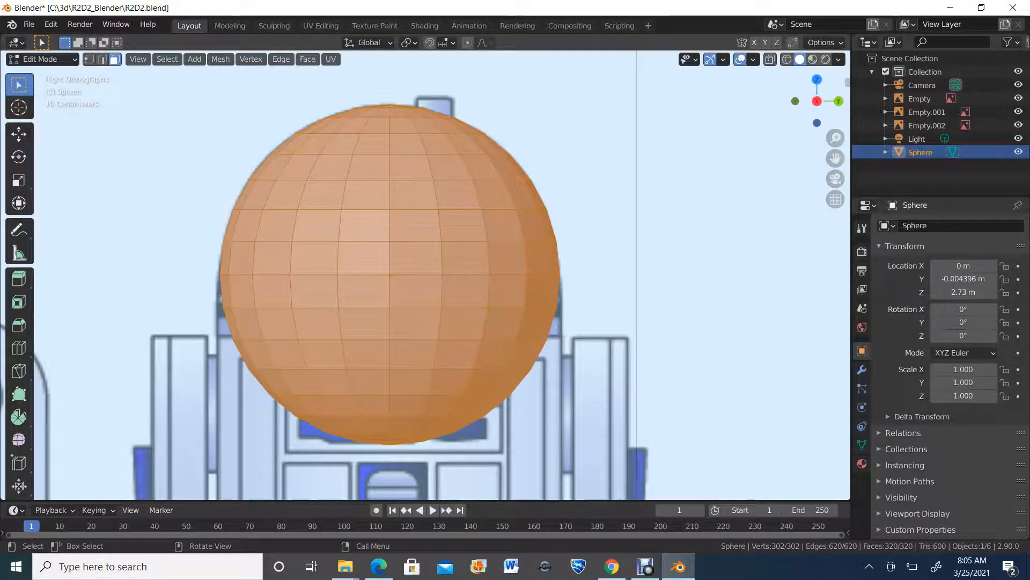
pyautogui.moveTo(179, 450); pyautogui.dragTo(613, 301)
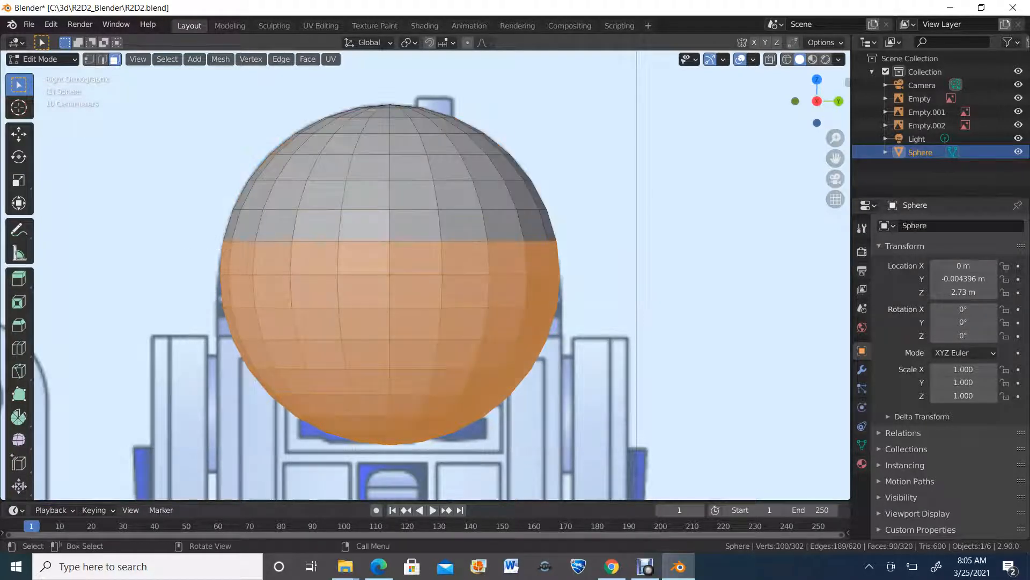
# Extend the face selection to the lower faces on the sphere's other side.
pyautogui.moveTo(614, 301); pyautogui.dragTo(487, 301, button='middle')
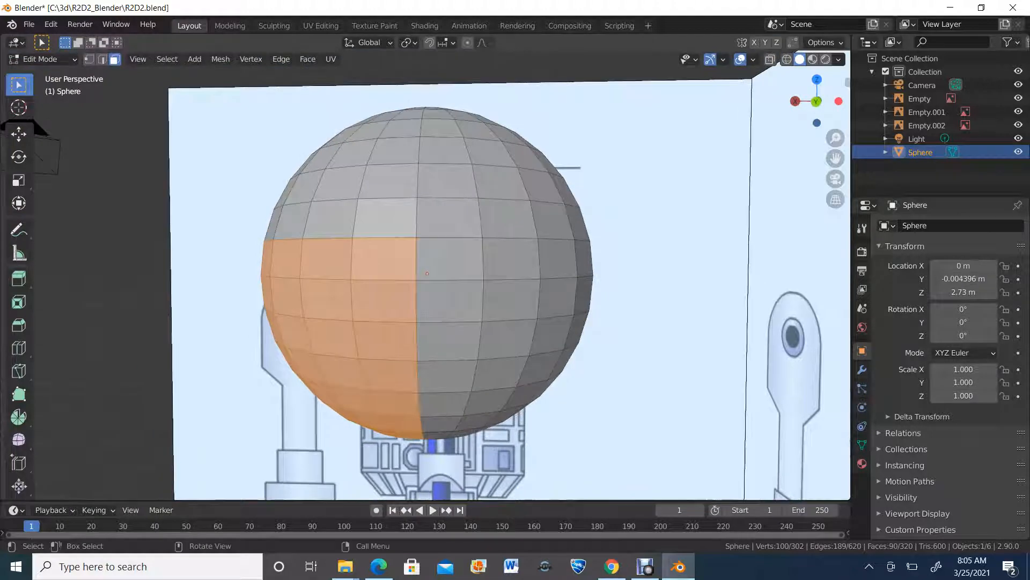
pyautogui.scroll(-2, 510, 290)
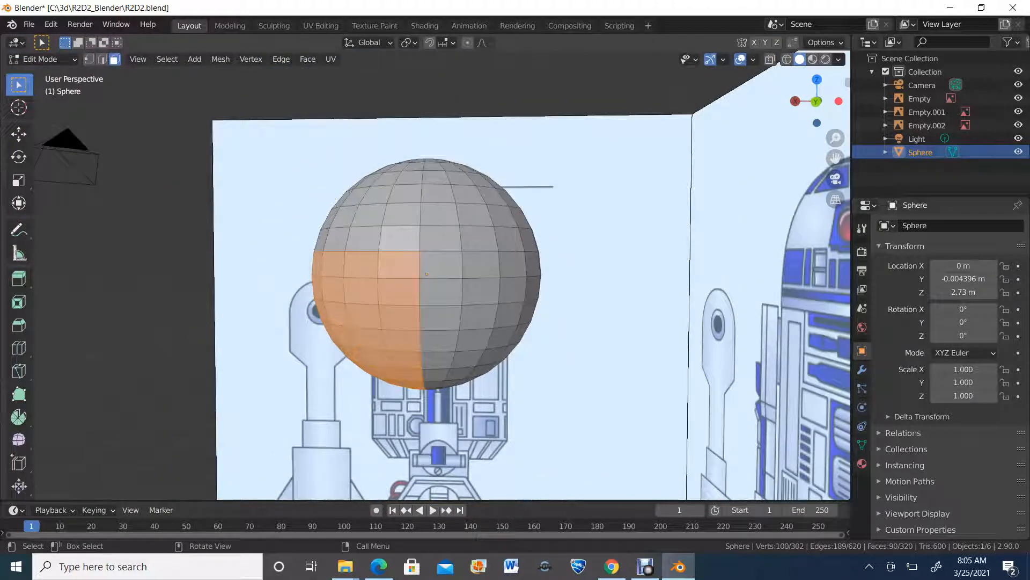
pyautogui.moveTo(308, 314); pyautogui.dragTo(563, 425)
pyautogui.keyDown('shift'); pyautogui.moveTo(562, 314); pyautogui.dragTo(602, 260); pyautogui.keyUp('shift')
pyautogui.moveTo(602, 261); pyautogui.dragTo(400, 276, button='middle')
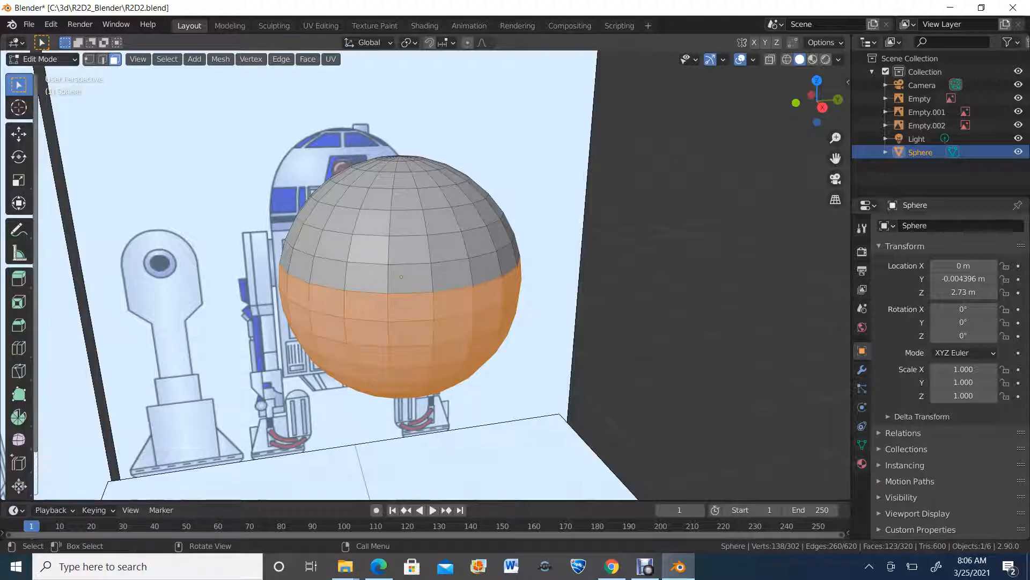
# Hide the sphere in Object Mode and reveal it again.
pyautogui.click(43, 59)
pyautogui.click(37, 71)
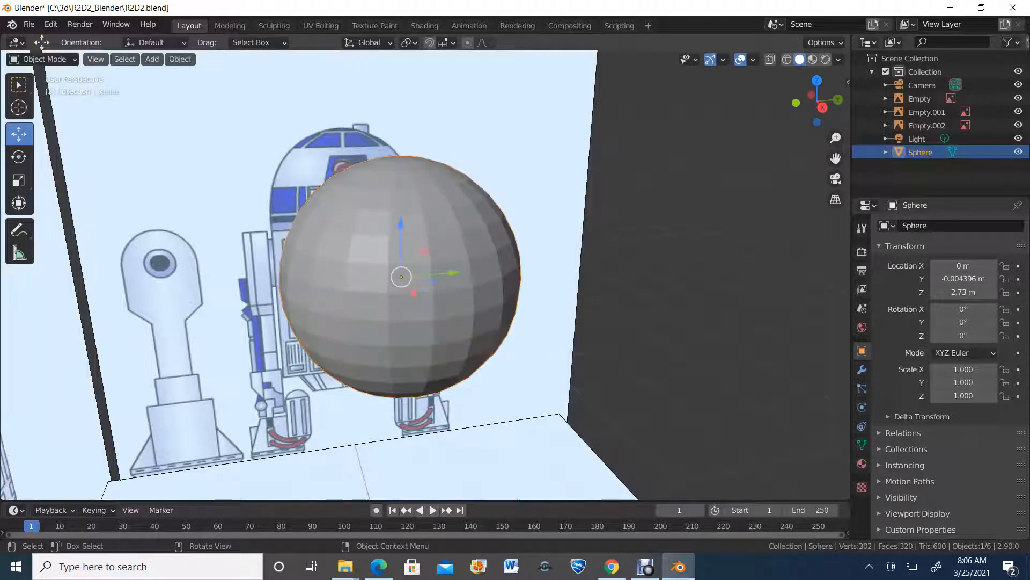
pyautogui.moveTo(401, 276); pyautogui.dragTo(360, 268, button='middle')
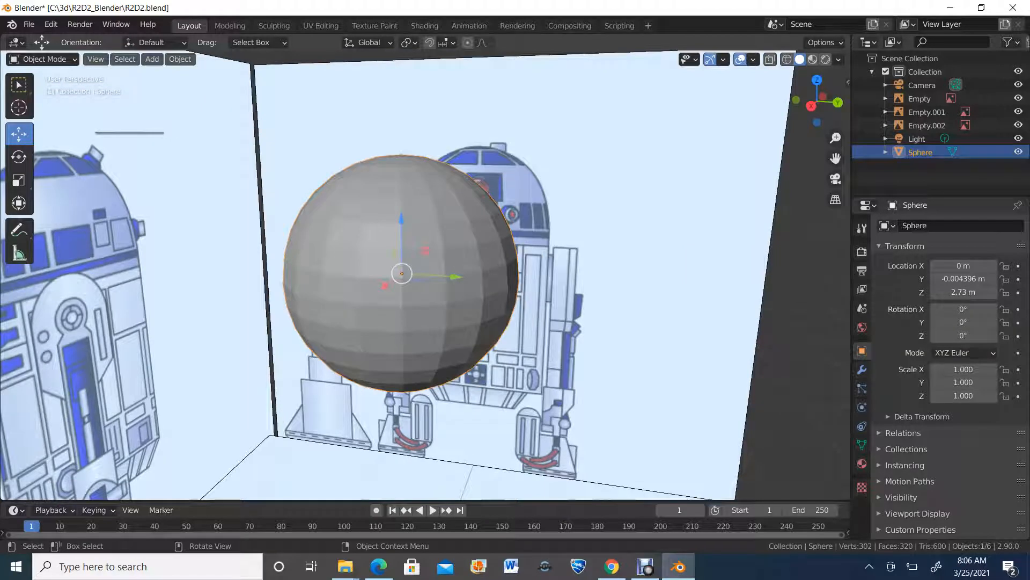
pyautogui.press('h')
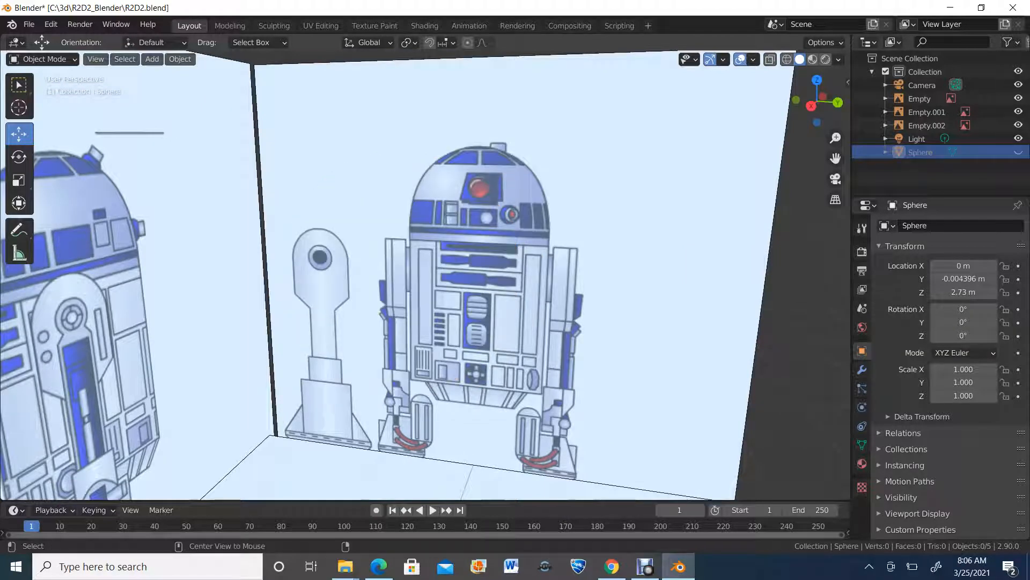
pyautogui.hotkey('alt', 'h')
# Select the three reference images, hide them together and reveal them again.
pyautogui.scroll(-6, 418, 274)
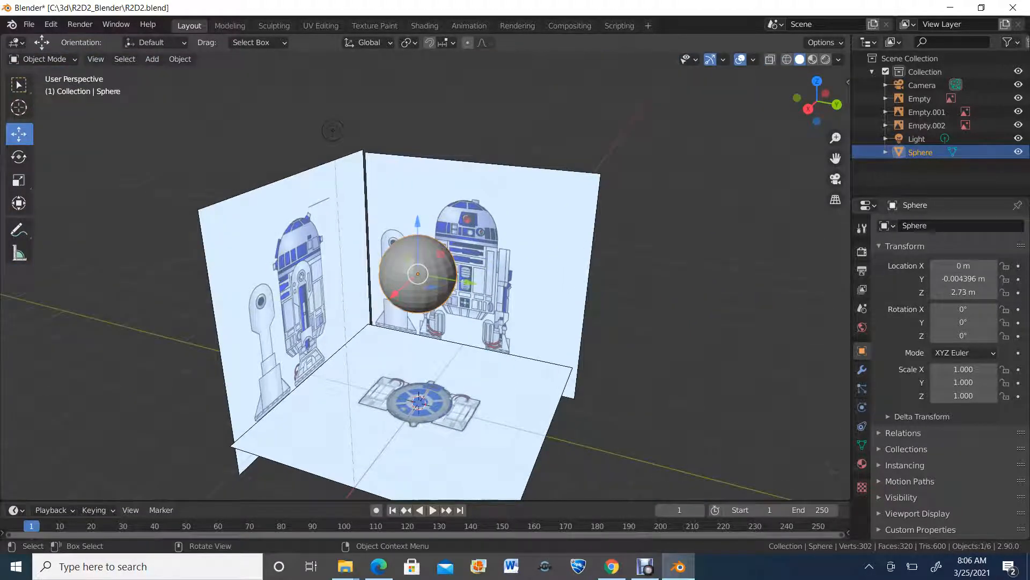
pyautogui.click(303, 268)
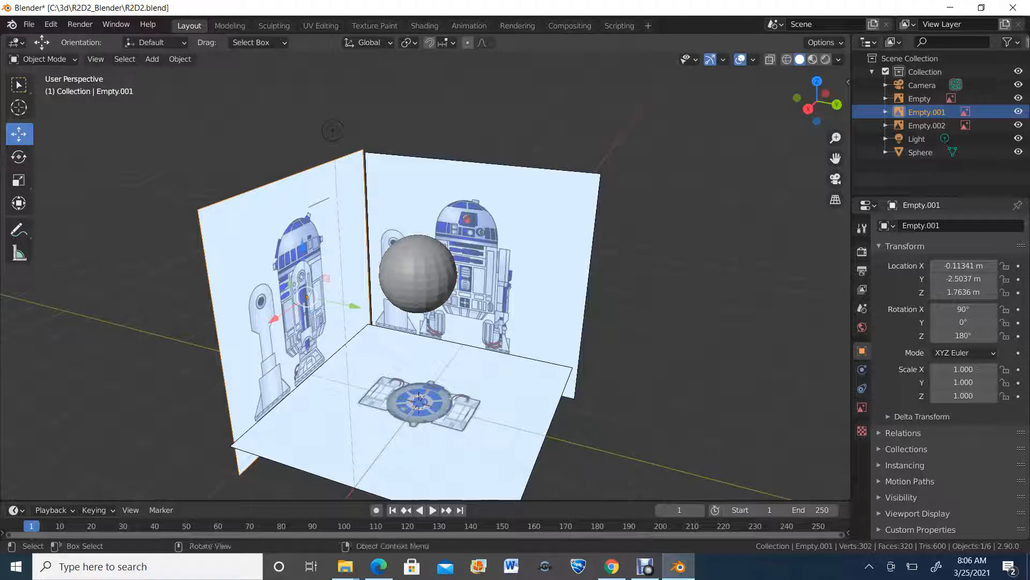
pyautogui.keyDown('shift'); pyautogui.click(483, 258); pyautogui.keyUp('shift')
pyautogui.keyDown('shift'); pyautogui.click(439, 368); pyautogui.keyUp('shift')
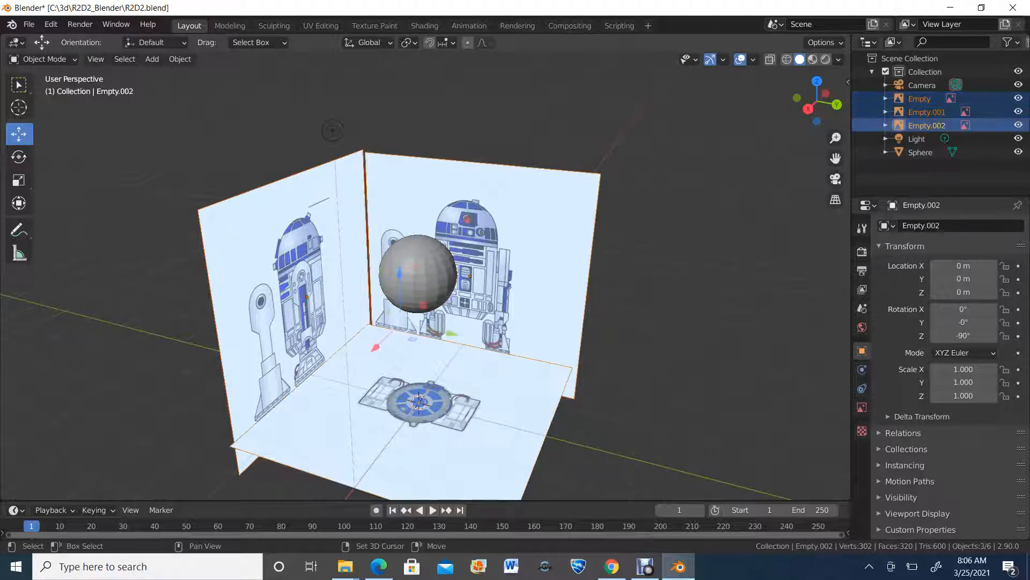
pyautogui.press('h')
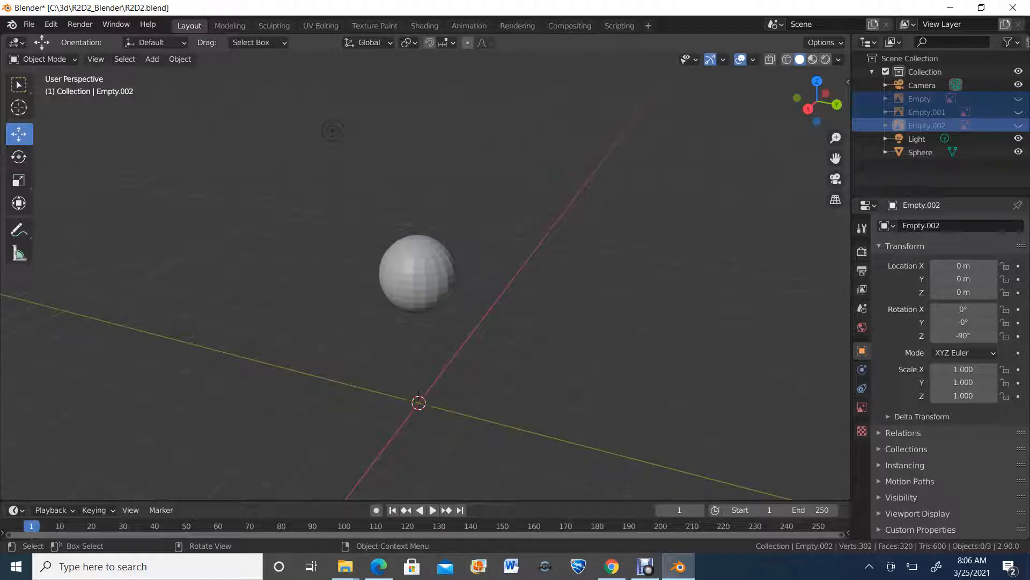
pyautogui.hotkey('alt', 'h')
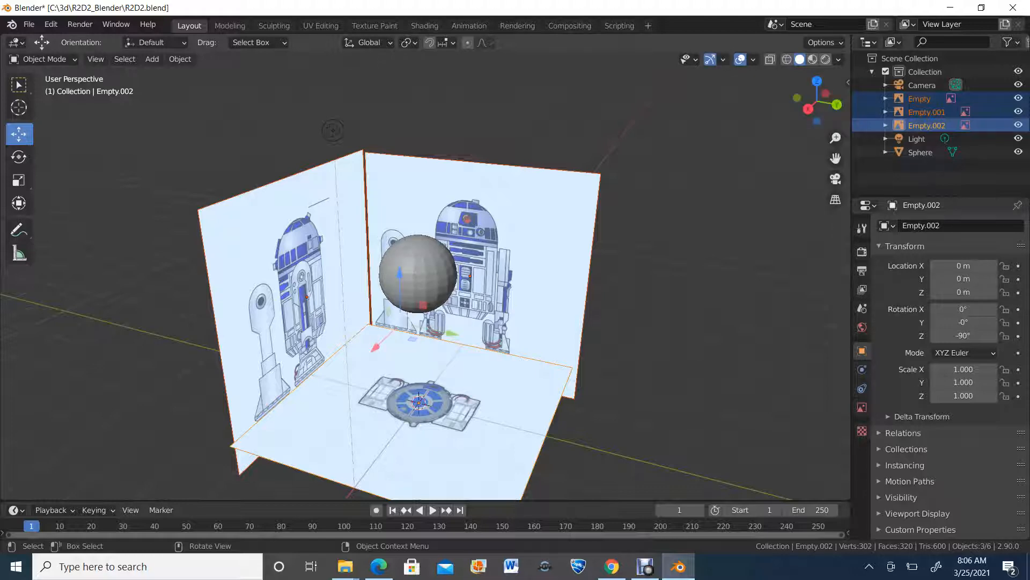
# Toggle the viewport overlays on and off, leaving them turned off to hide the reference images.
pyautogui.click(740, 59)
pyautogui.click(740, 59)
pyautogui.click(740, 60)
pyautogui.click(740, 59)
pyautogui.click(740, 59)
pyautogui.click(740, 59)
pyautogui.click(740, 59)
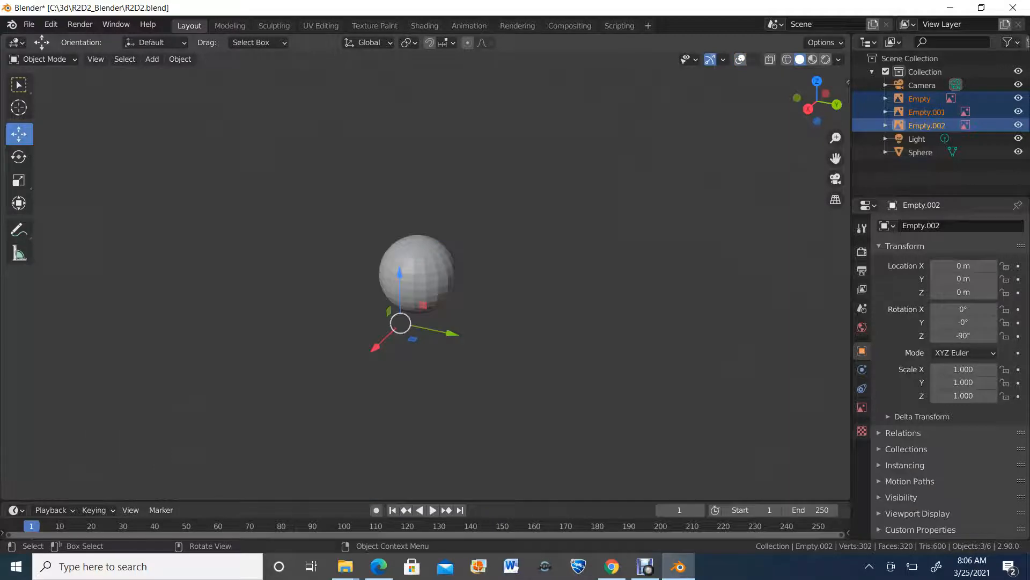
pyautogui.click(740, 60)
pyautogui.click(740, 60)
# Select only the sphere and put it in Edit Mode.
pyautogui.moveTo(387, 317); pyautogui.dragTo(457, 288, button='middle')
pyautogui.scroll(3, 419, 279)
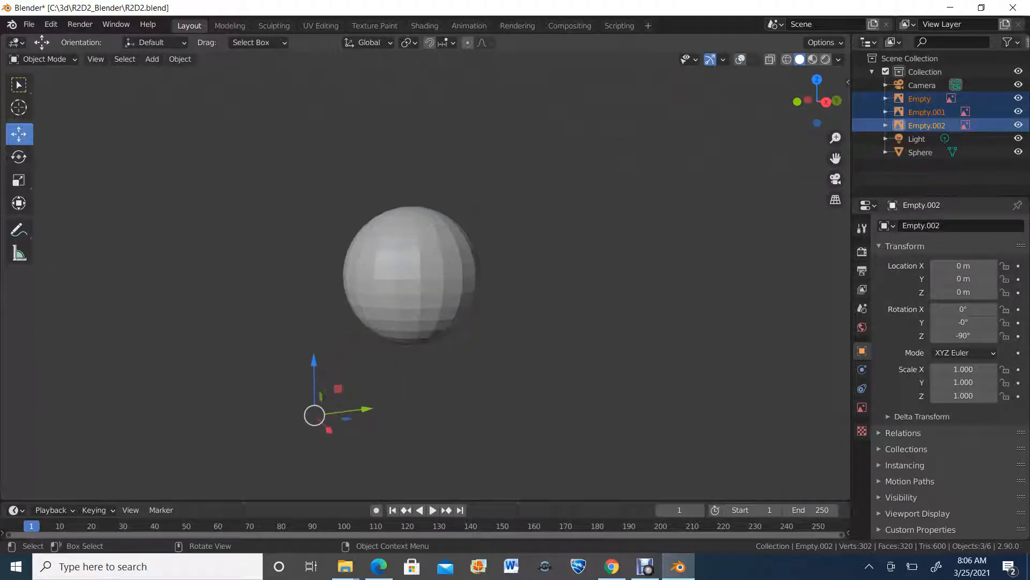
pyautogui.click(412, 277)
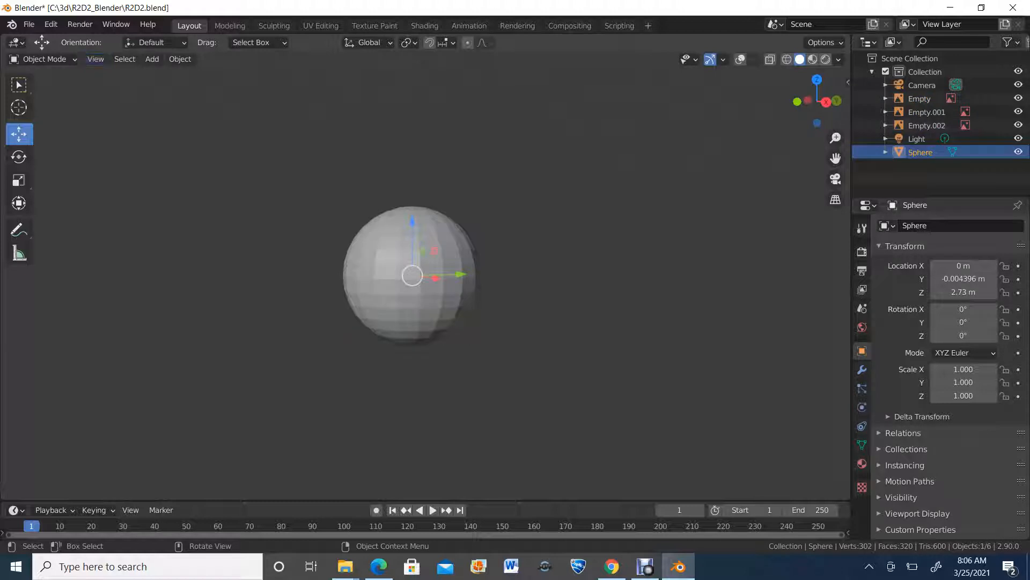
pyautogui.click(43, 59)
pyautogui.click(40, 87)
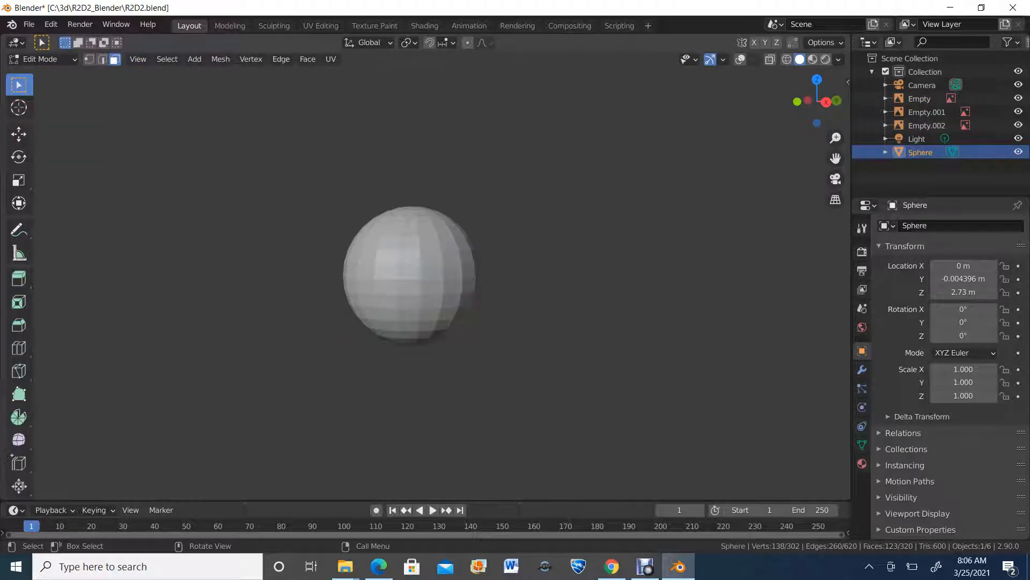
# Try selecting the sphere's lower faces and a single front face while the overlays are turned off.
pyautogui.moveTo(264, 411); pyautogui.dragTo(531, 283)
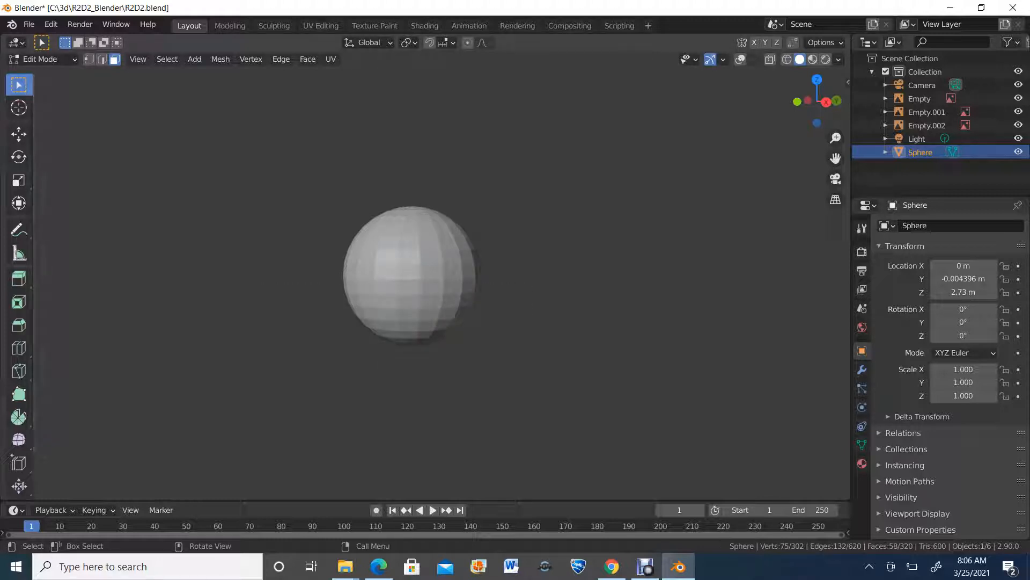
pyautogui.scroll(1, 406, 274)
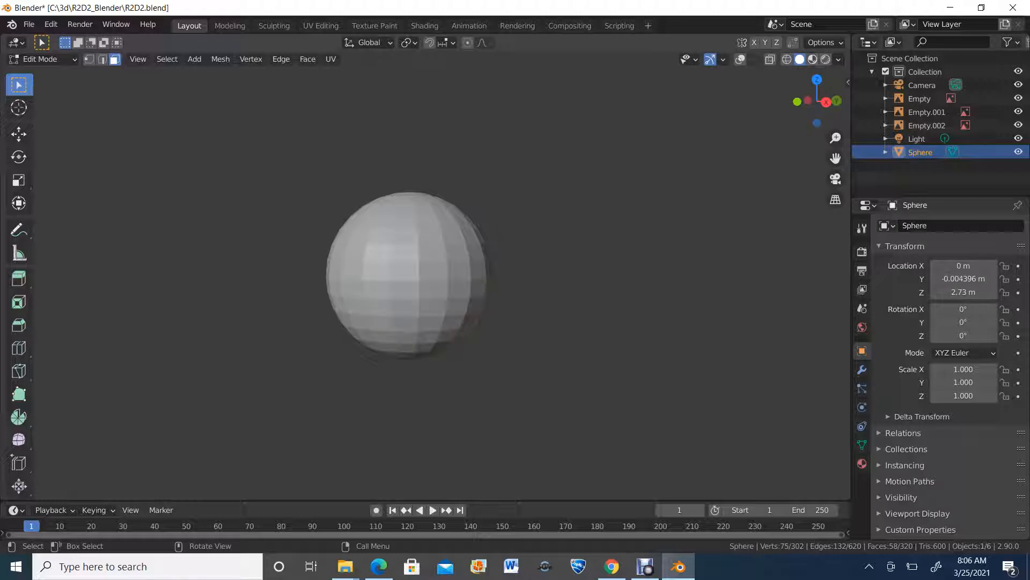
pyautogui.scroll(2, 399, 274)
pyautogui.click(398, 275)
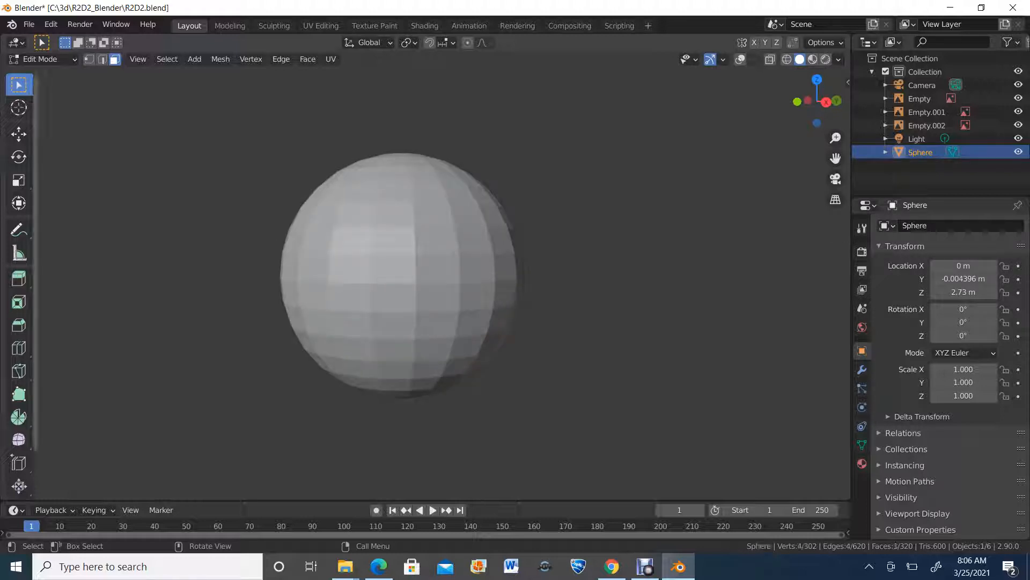
# Turn the viewport overlays back on in Edit Mode and select a single face just below the sphere's equator.
pyautogui.click(42, 60)
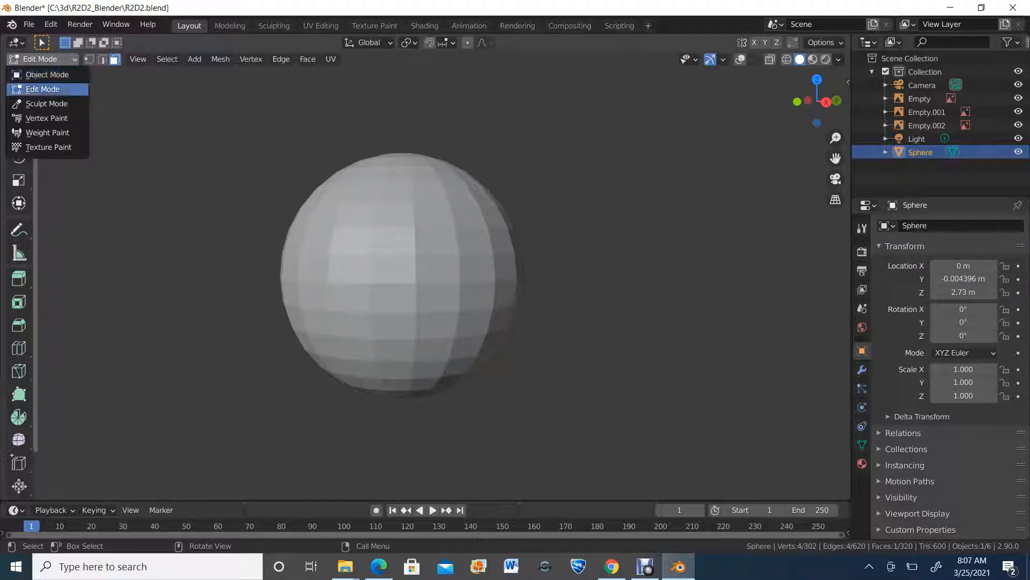
pyautogui.click(43, 89)
pyautogui.click(740, 59)
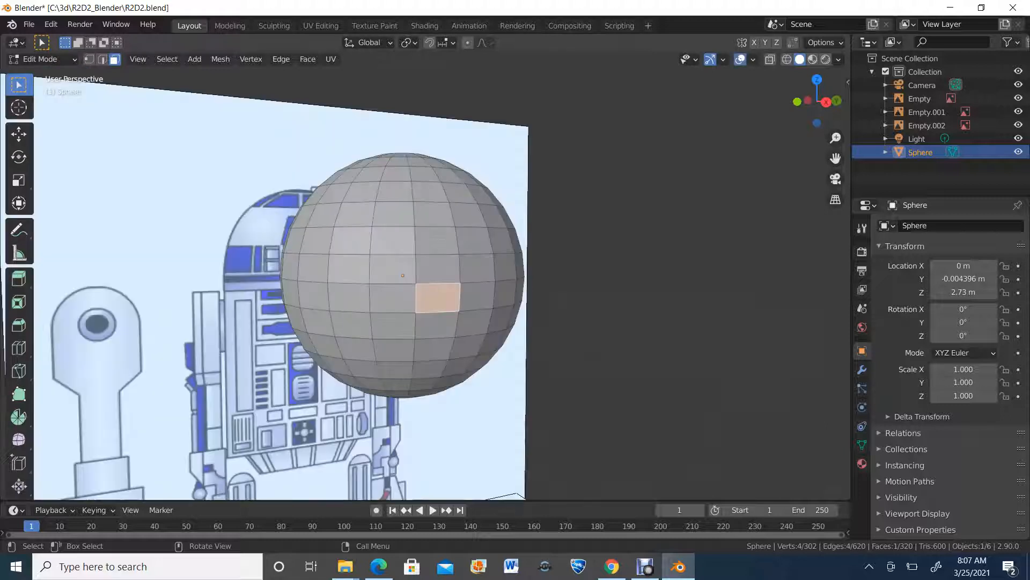
pyautogui.click(393, 297)
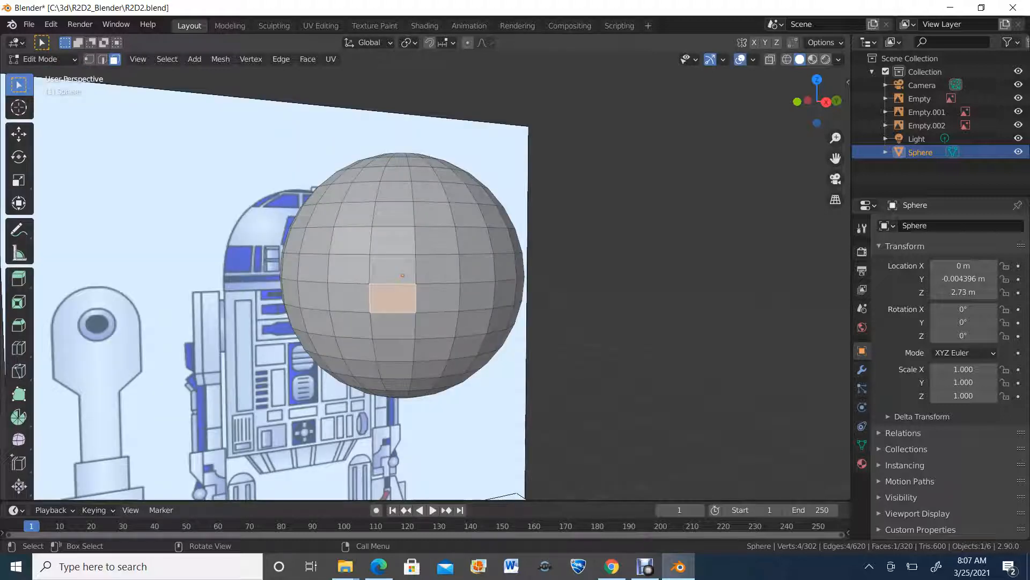
pyautogui.click(741, 59)
pyautogui.click(741, 59)
# Select all faces below the equator on the near side of the sphere.
pyautogui.moveTo(537, 258); pyautogui.dragTo(385, 278, button='middle')
pyautogui.scroll(-3, 296, 246)
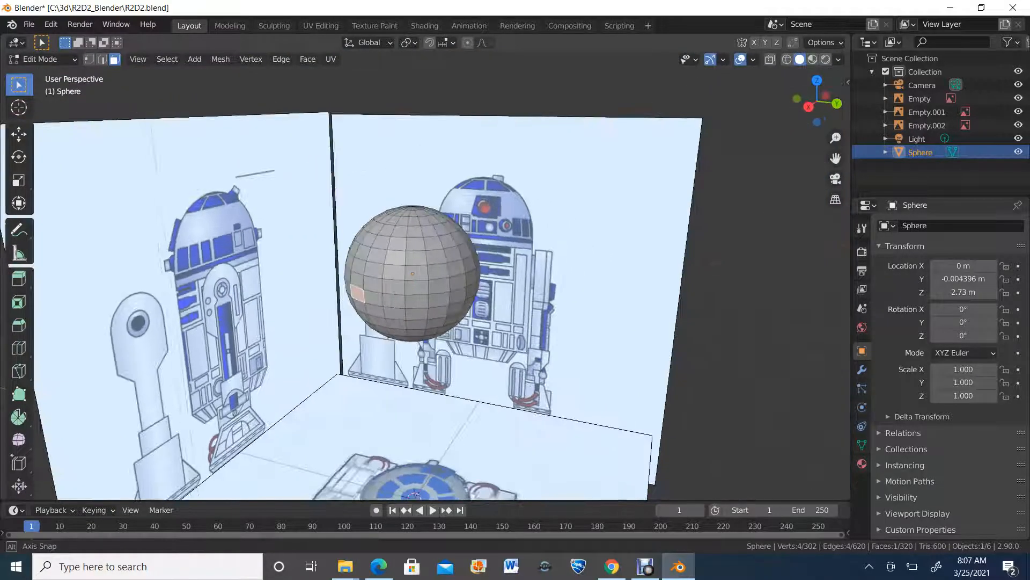
pyautogui.moveTo(463, 424); pyautogui.dragTo(520, 390, button='middle')
pyautogui.scroll(2, 520, 390)
pyautogui.moveTo(600, 483)
pyautogui.mouseDown(button='middle')
pyautogui.moveTo(587, 494)
pyautogui.moveTo(595, 496)
pyautogui.mouseUp(button='middle')
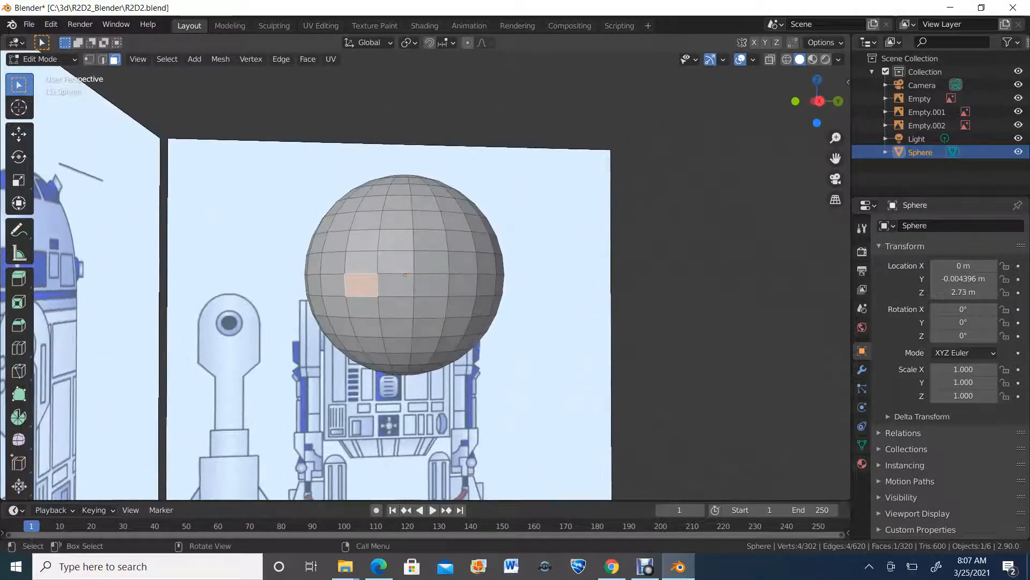
pyautogui.moveTo(271, 414); pyautogui.dragTo(525, 279)
pyautogui.click(819, 101)
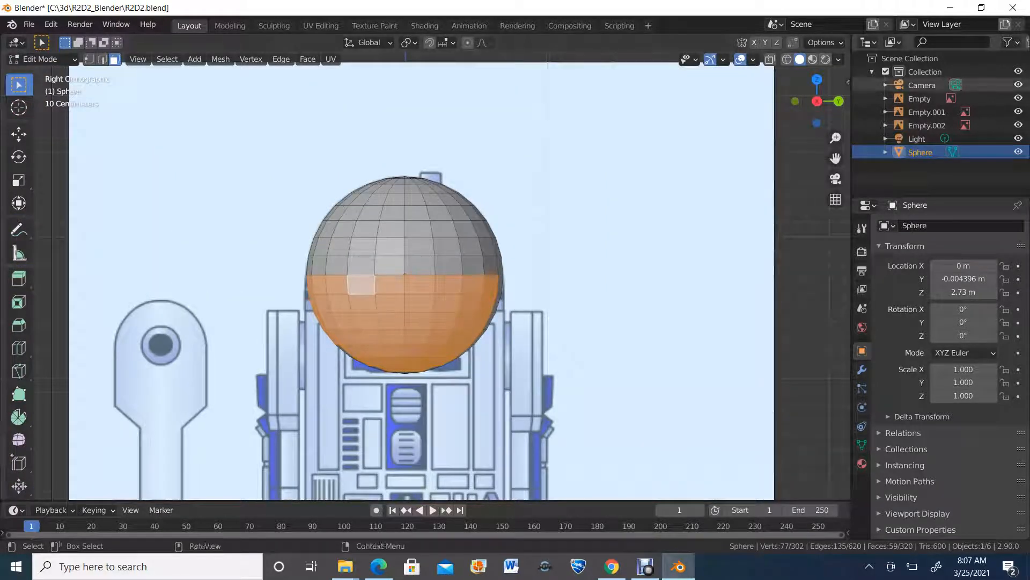
# Extend the selection around the sphere to the lower-half faces on its adjoining sides.
pyautogui.scroll(-3, 422, 279)
pyautogui.moveTo(421, 279); pyautogui.dragTo(334, 283, button='middle')
pyautogui.scroll(3, 320, 269)
pyautogui.keyDown('shift'); pyautogui.moveTo(362, 414); pyautogui.dragTo(526, 278); pyautogui.keyUp('shift')
pyautogui.moveTo(526, 278); pyautogui.dragTo(395, 258, button='middle')
pyautogui.moveTo(237, 491); pyautogui.dragTo(469, 247)
pyautogui.moveTo(469, 247); pyautogui.dragTo(477, 282, button='middle')
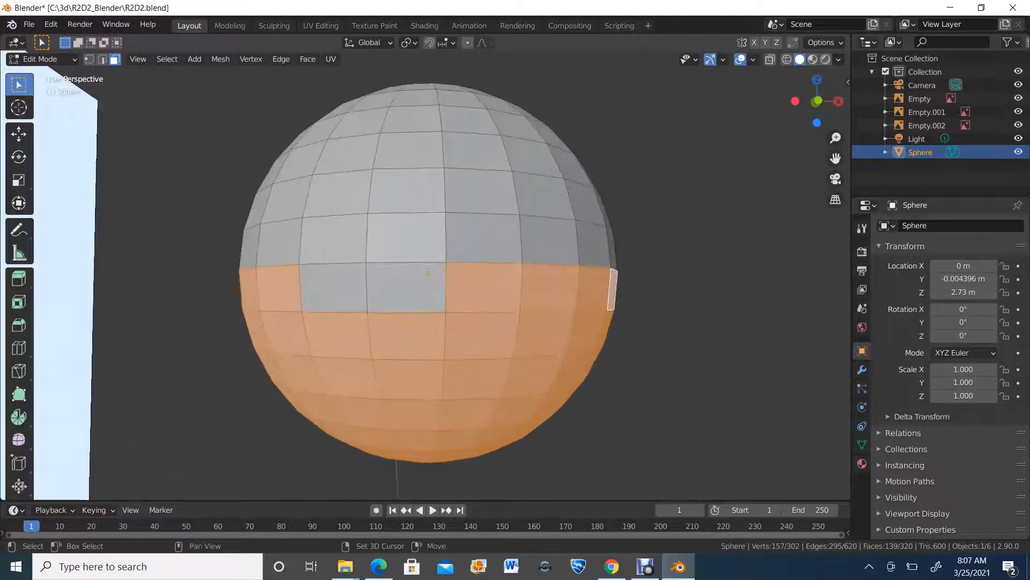
# Add the remaining unselected faces of the lower half, including those around the bottom pole, to the selection.
pyautogui.keyDown('shift'); pyautogui.moveTo(224, 430); pyautogui.dragTo(457, 297); pyautogui.keyUp('shift')
pyautogui.moveTo(457, 298); pyautogui.dragTo(548, 298, button='middle')
pyautogui.keyDown('shift'); pyautogui.moveTo(285, 473); pyautogui.dragTo(529, 323); pyautogui.keyUp('shift')
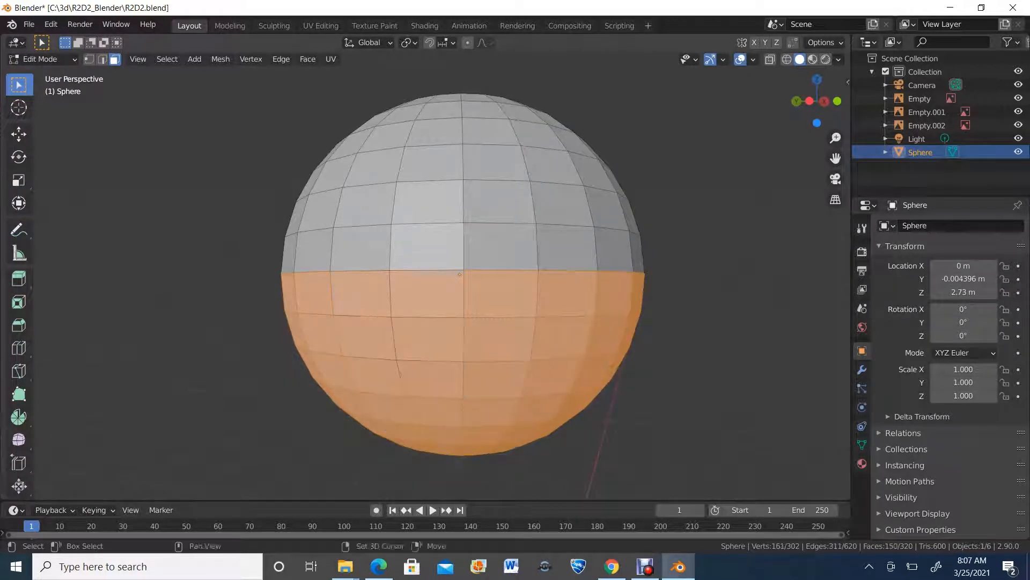
pyautogui.moveTo(529, 323); pyautogui.dragTo(584, 221, button='middle')
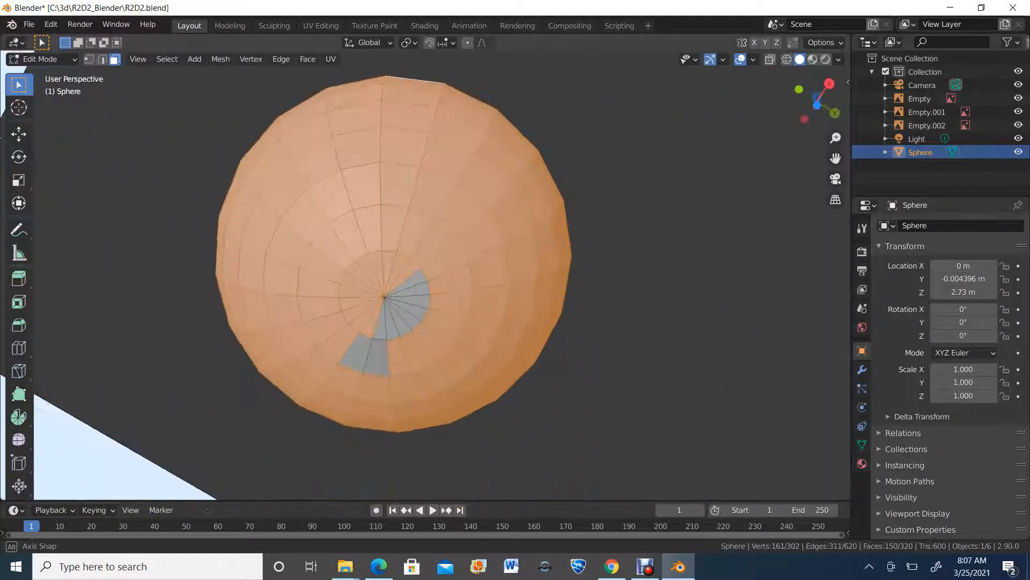
pyautogui.keyDown('shift'); pyautogui.moveTo(321, 348); pyautogui.dragTo(433, 258); pyautogui.keyUp('shift')
pyautogui.moveTo(433, 259); pyautogui.dragTo(564, 350, button='middle')
# Delete the selected lower-half faces so that only the dome is left.
pyautogui.scroll(-5, 610, 348)
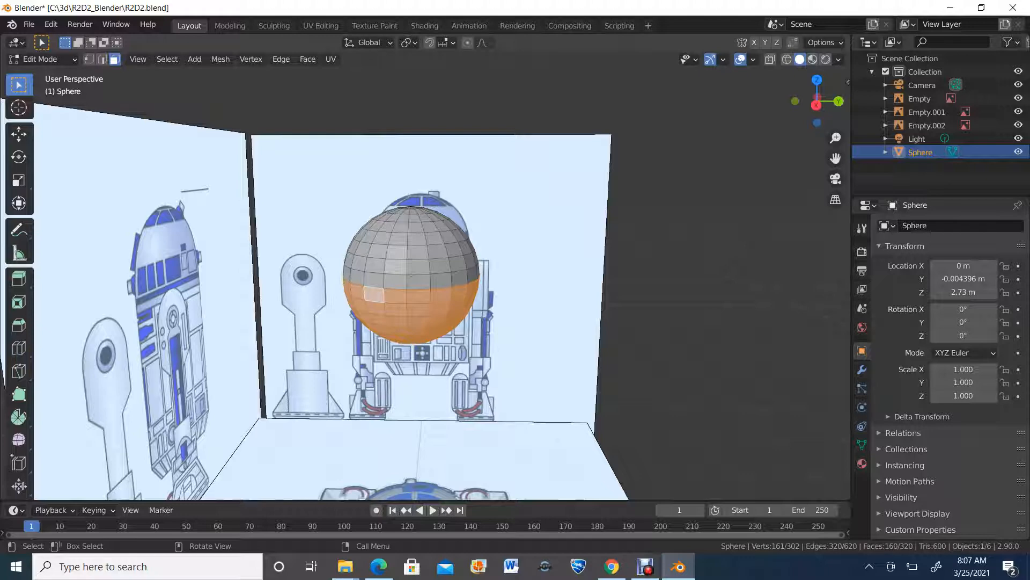
pyautogui.press('x')
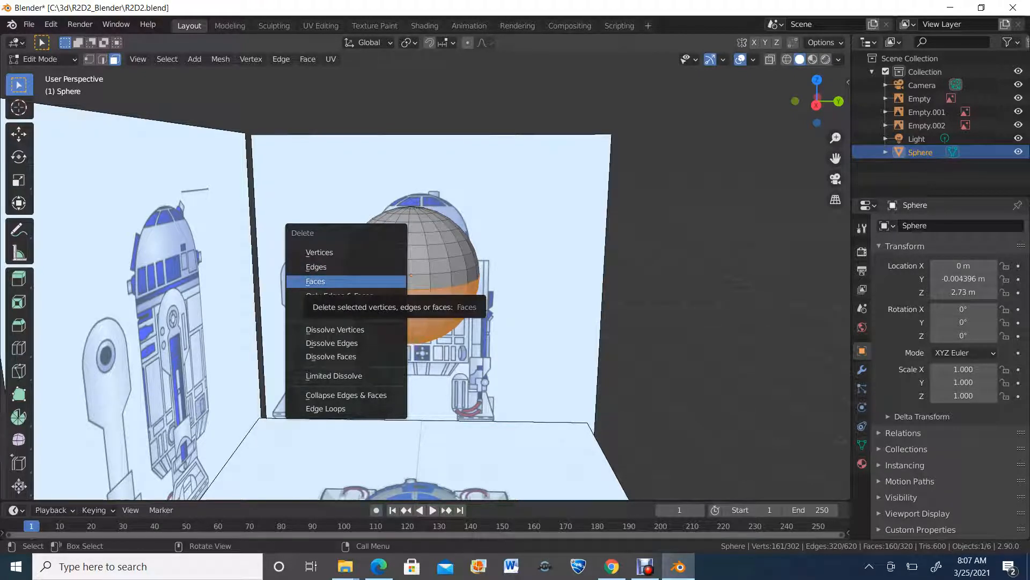
pyautogui.click(317, 281)
pyautogui.moveTo(317, 281); pyautogui.dragTo(413, 252, button='middle')
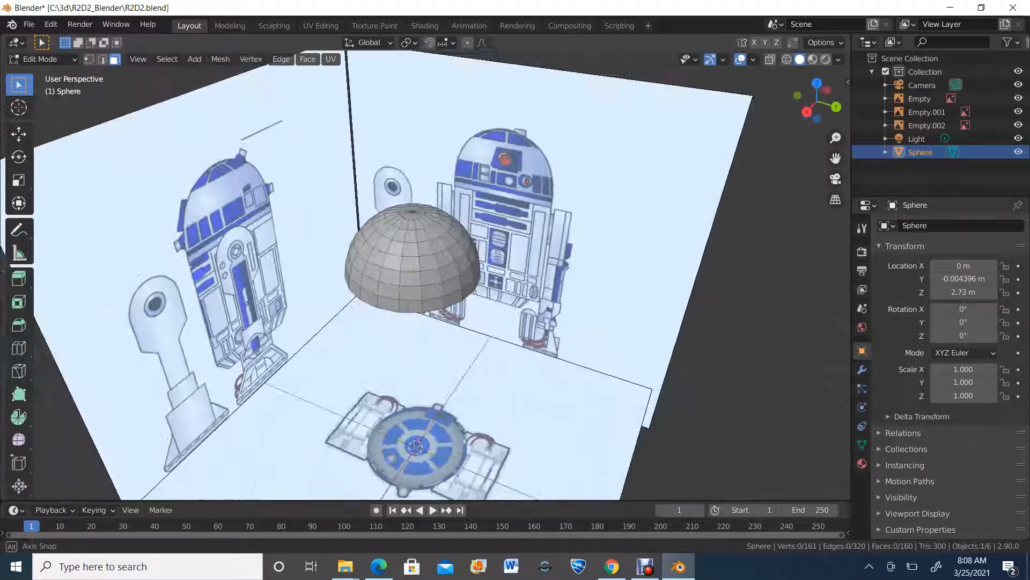
# Switch to edge selection and select the complete edge loop around the dome's open bottom, working in the right orthographic view.
pyautogui.click(807, 112)
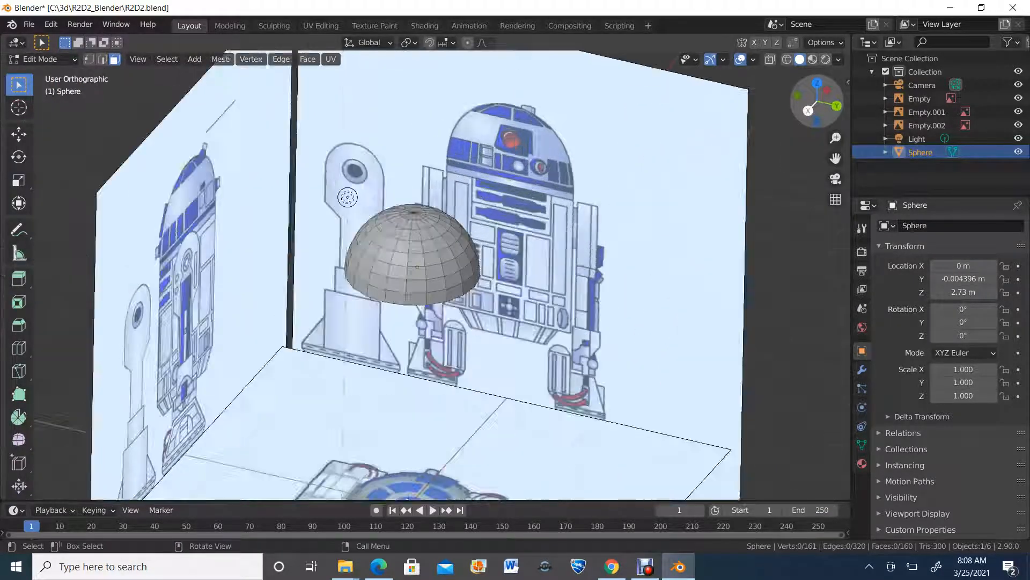
pyautogui.scroll(4, 424, 268)
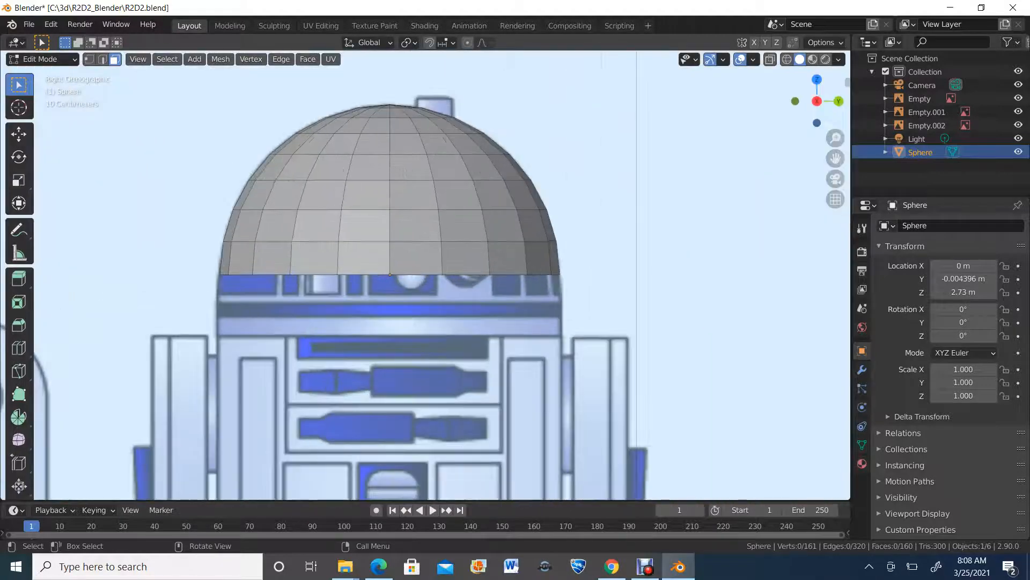
pyautogui.scroll(3, 426, 274)
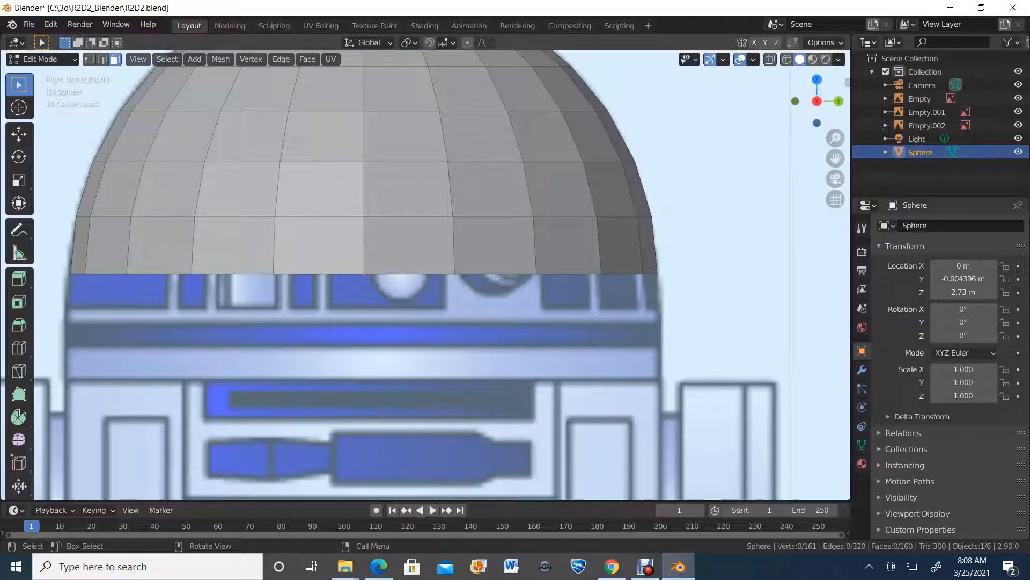
pyautogui.scroll(-2, 425, 274)
pyautogui.click(241, 255)
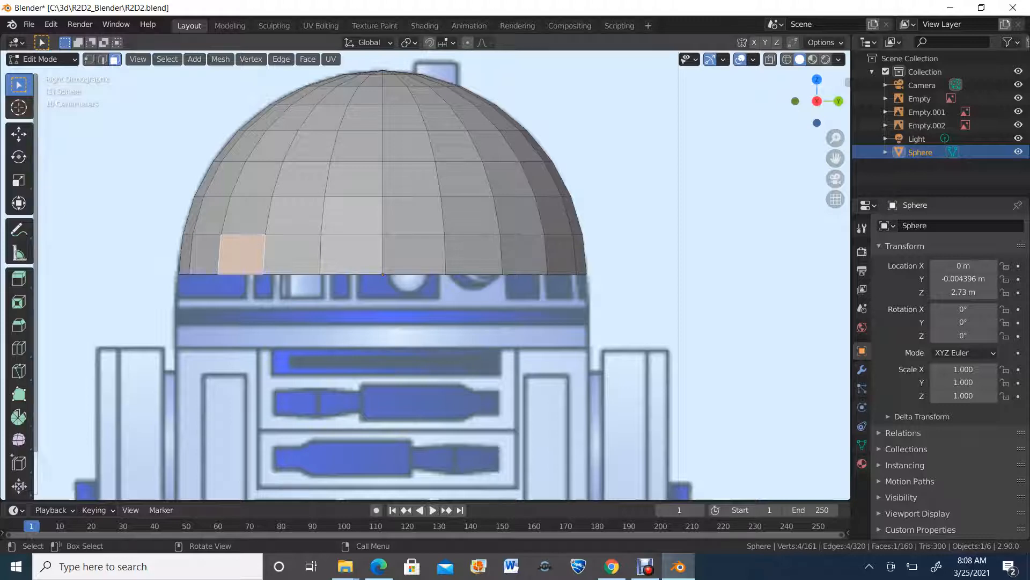
pyautogui.press('2')
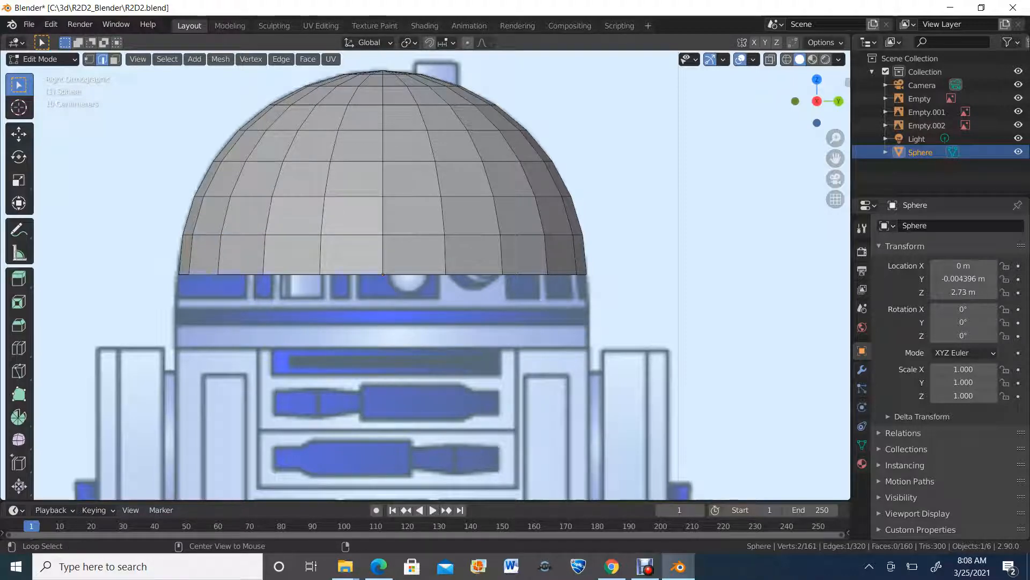
pyautogui.keyDown('alt'); pyautogui.click(383, 274); pyautogui.keyUp('alt')
pyautogui.moveTo(383, 274); pyautogui.dragTo(355, 209, button='middle')
pyautogui.click(814, 98)
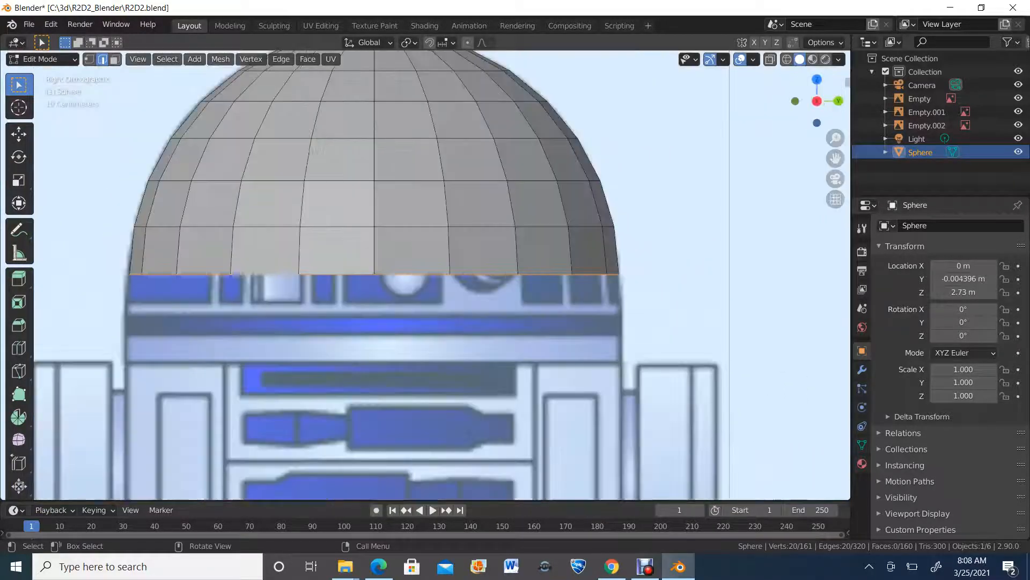
pyautogui.scroll(-1, 374, 274)
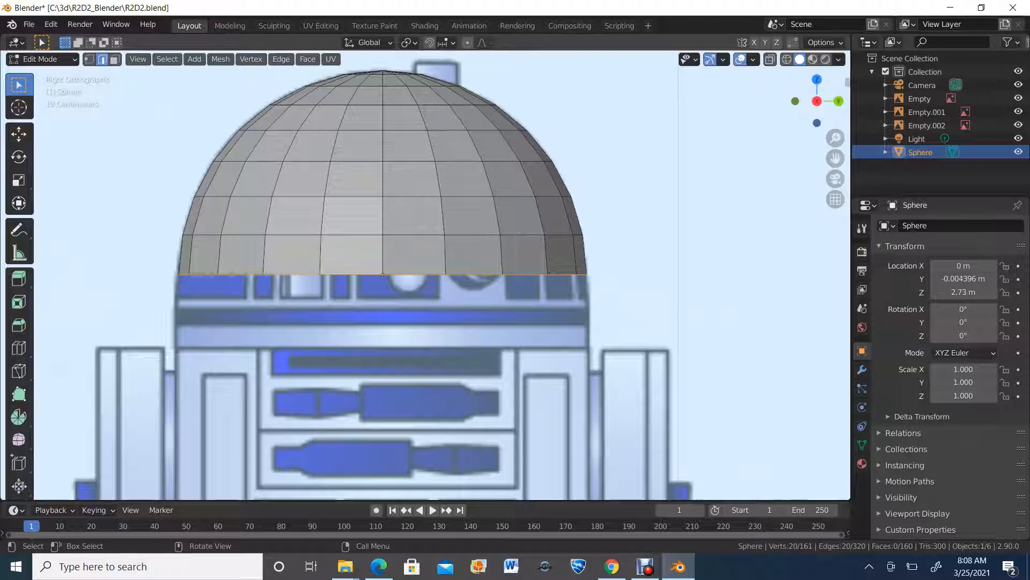
# Extrude the bottom edge loop straight down along Z by about 0.25 m to the base of the head in the reference.
pyautogui.press('e')
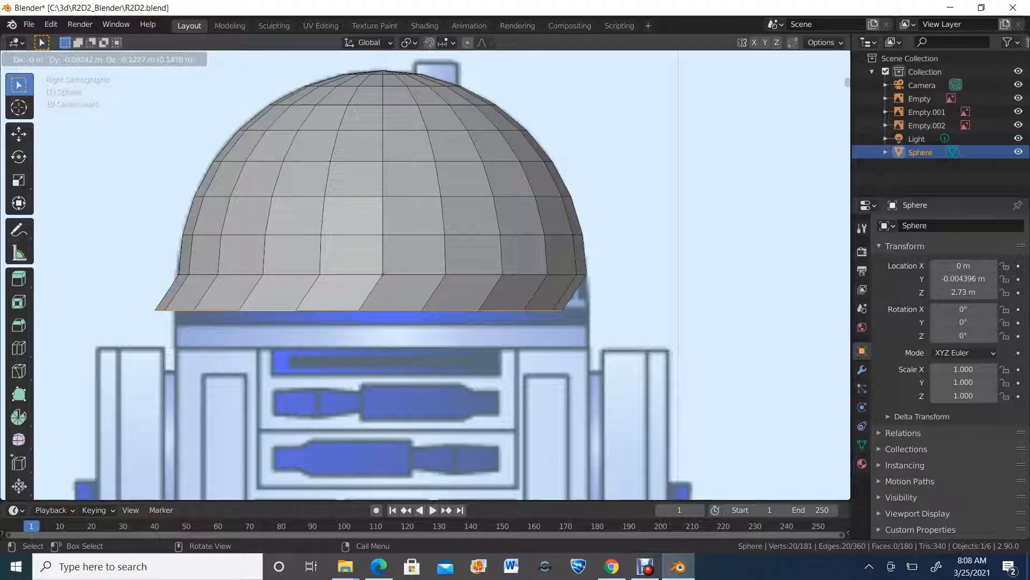
pyautogui.press('z')
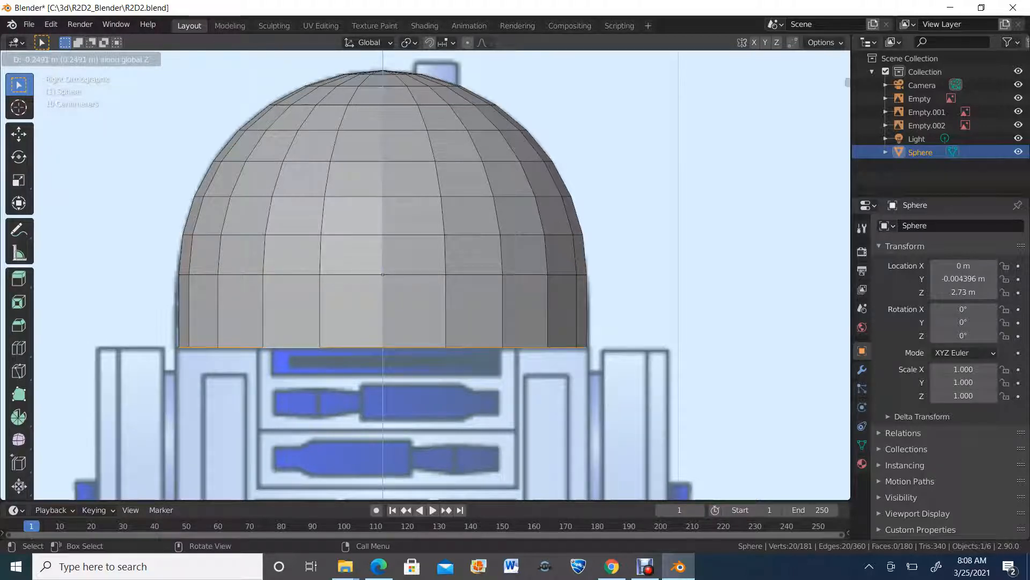
pyautogui.press('Return')
pyautogui.scroll(-2, 424, 274)
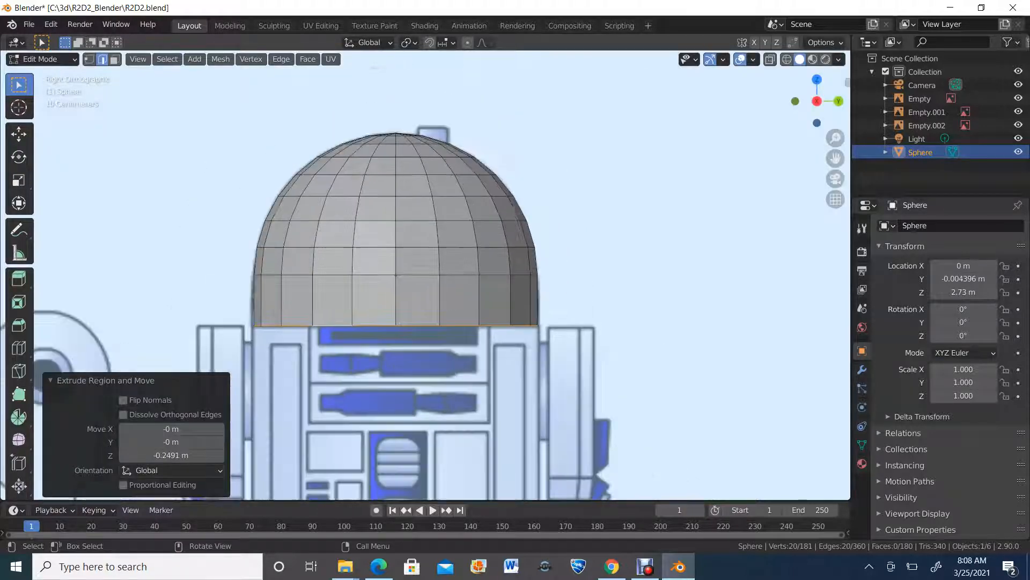
pyautogui.moveTo(424, 275); pyautogui.dragTo(441, 299, button='middle')
# Switch the dome to Object Mode, bring up its object options with Shade Smooth, and return to Edit Mode.
pyautogui.click(43, 59)
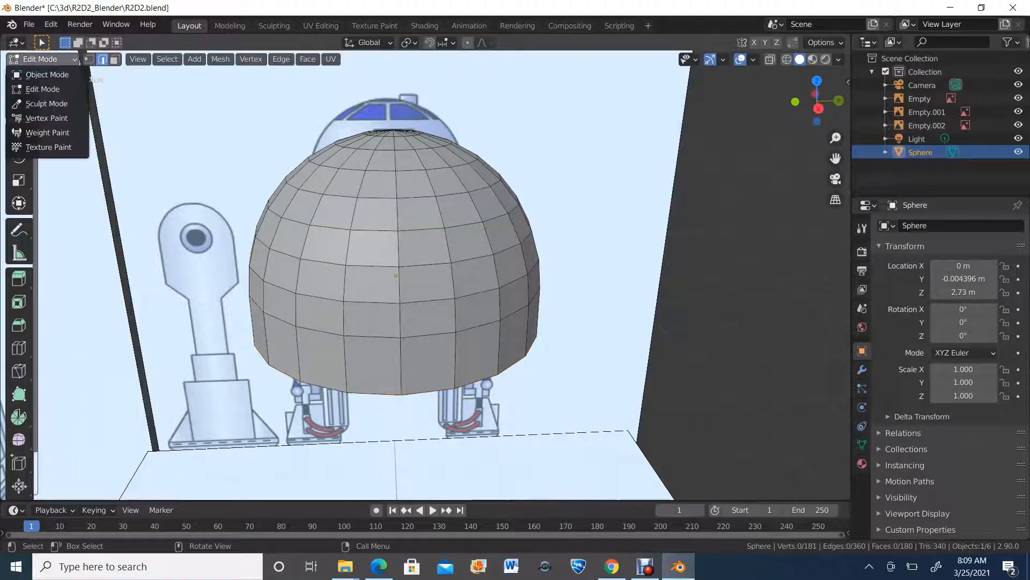
pyautogui.click(43, 75)
pyautogui.moveTo(408, 279); pyautogui.dragTo(410, 319, button='middle')
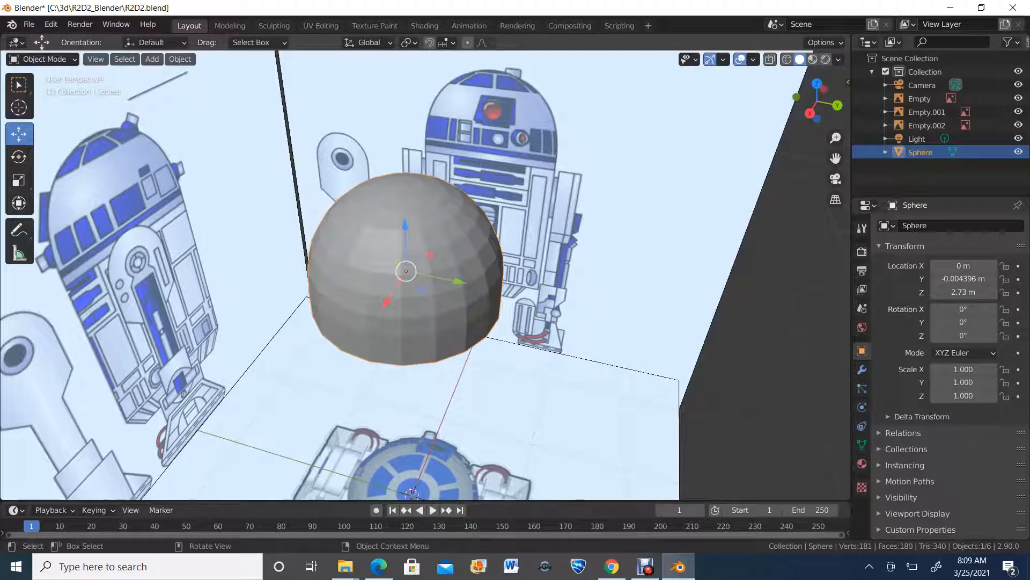
pyautogui.rightClick(365, 216)
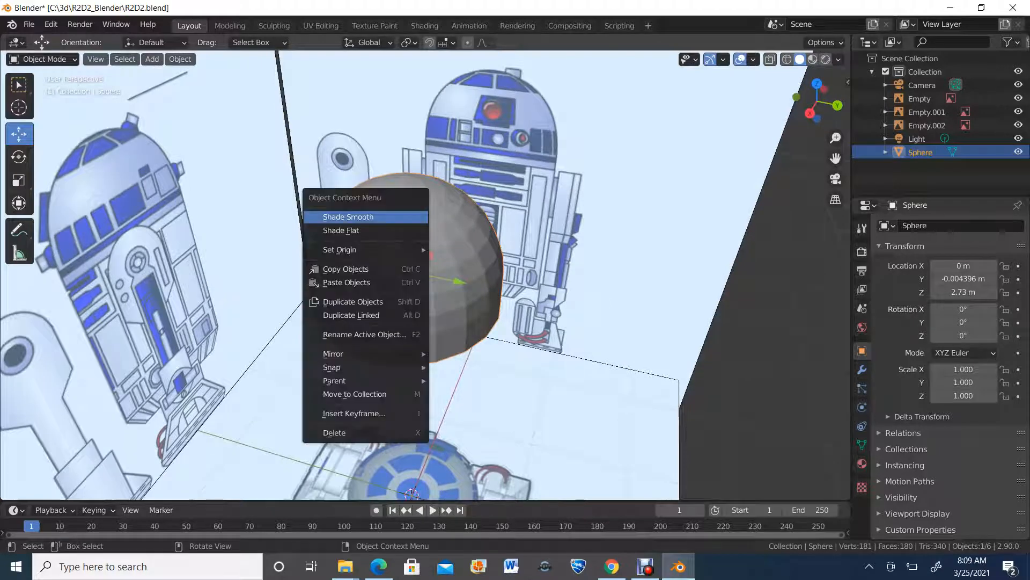
pyautogui.click(43, 59)
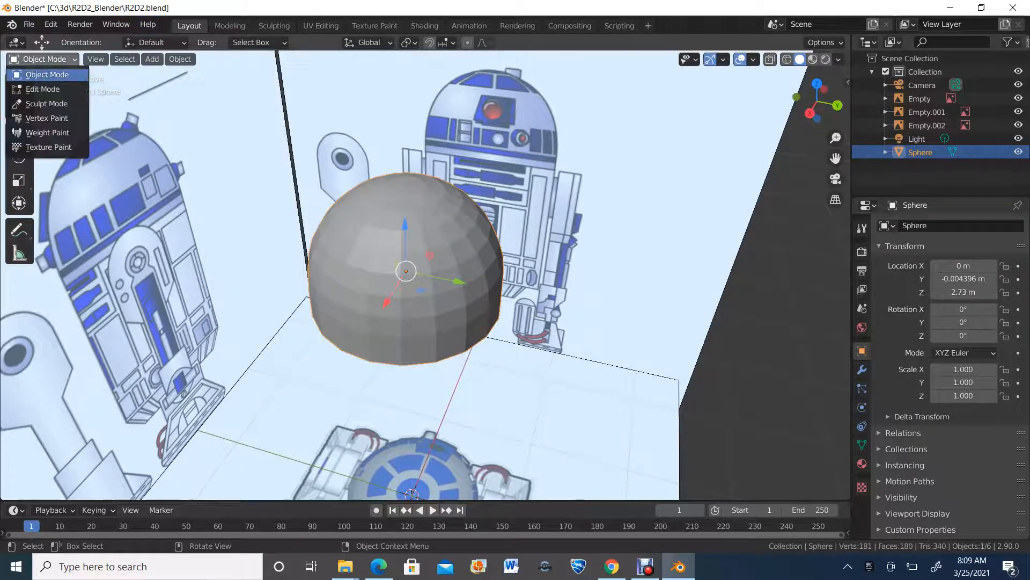
pyautogui.click(43, 89)
# Switch to face selection, select the dome's upper faces and extend the selection to the lower band on the near side.
pyautogui.scroll(-3, 408, 269)
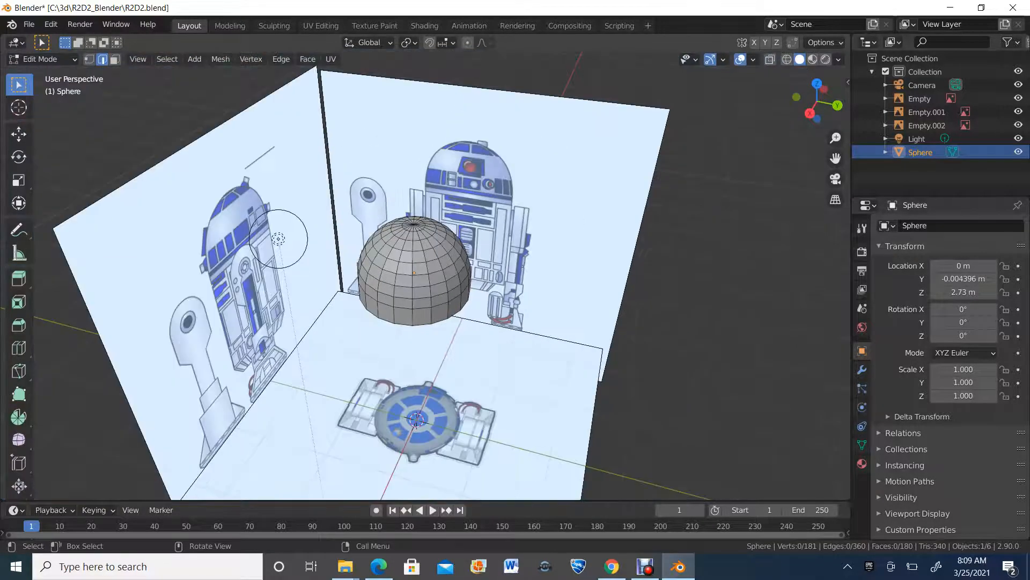
pyautogui.scroll(2, 408, 269)
pyautogui.press('3')
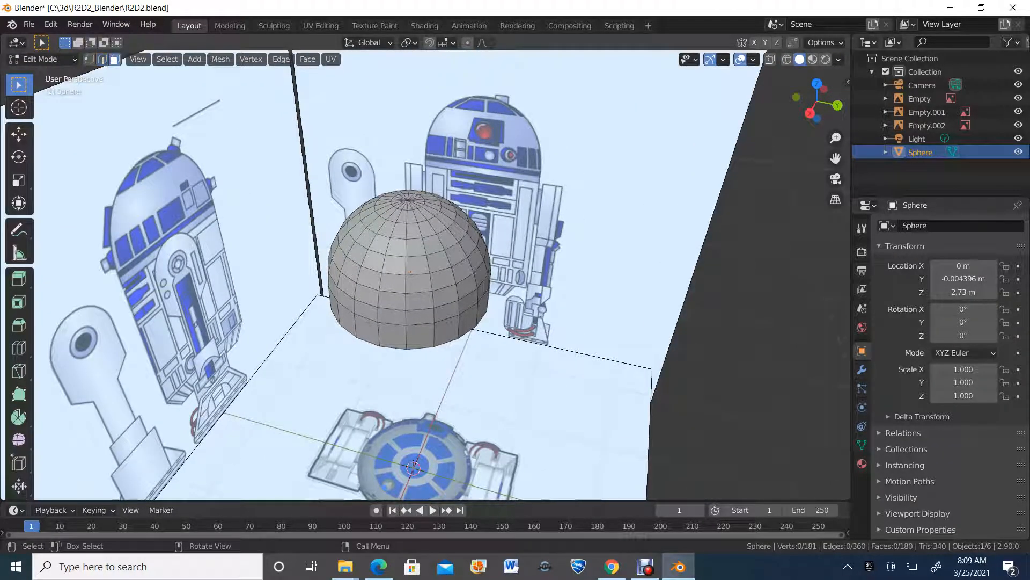
pyautogui.moveTo(483, 242); pyautogui.dragTo(483, 317, button='middle')
pyautogui.moveTo(316, 174); pyautogui.dragTo(621, 458)
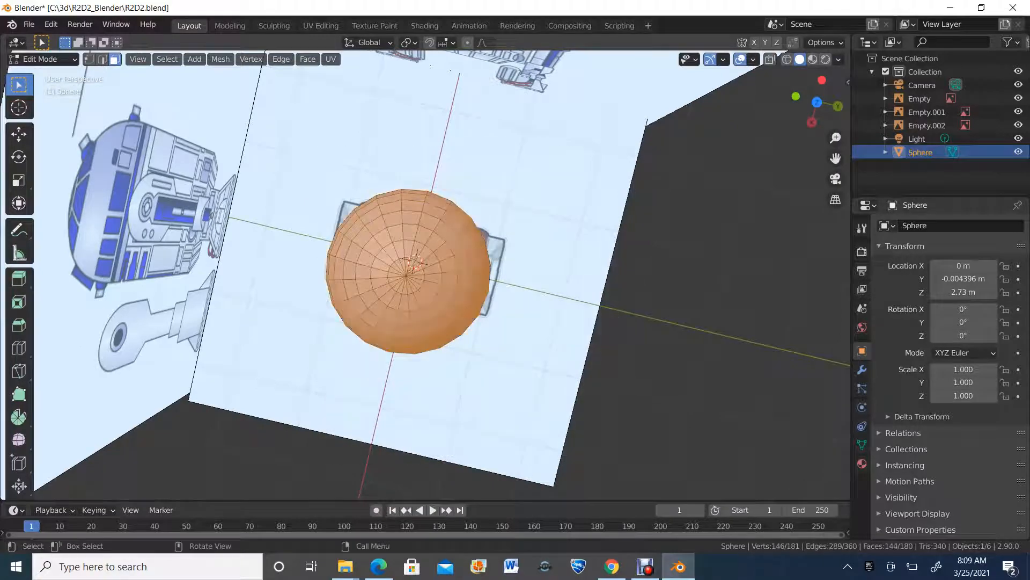
pyautogui.moveTo(590, 408); pyautogui.dragTo(579, 271, button='middle')
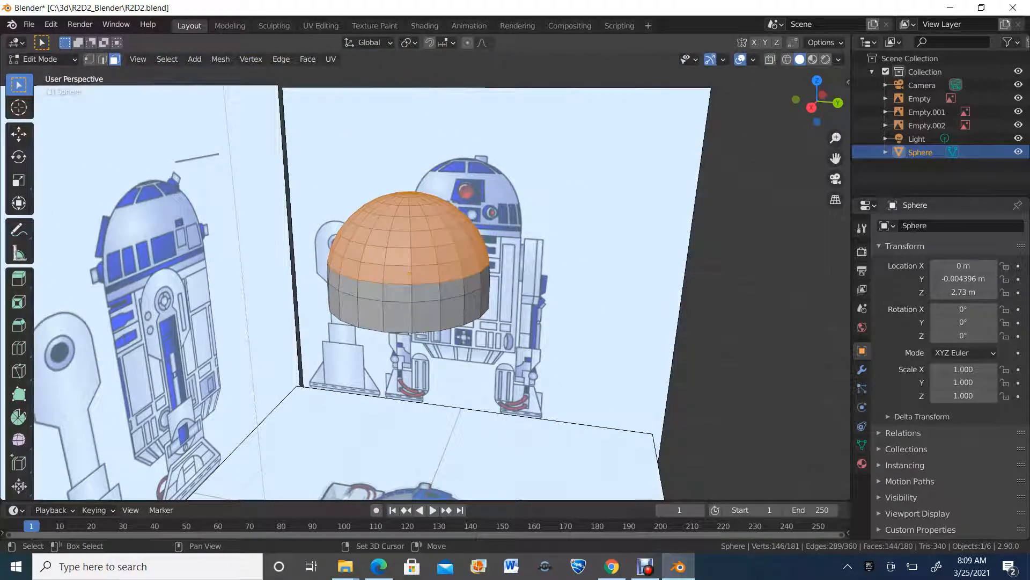
pyautogui.keyDown('shift'); pyautogui.moveTo(308, 188); pyautogui.dragTo(514, 349); pyautogui.keyUp('shift')
pyautogui.moveTo(514, 349); pyautogui.dragTo(276, 388, button='middle')
# Loop-select a vertical strip of faces, replace it with the horizontal ring above the extruded band, and add a neighbouring vertical strip.
pyautogui.keyDown('alt'); pyautogui.click(444, 309); pyautogui.keyUp('alt')
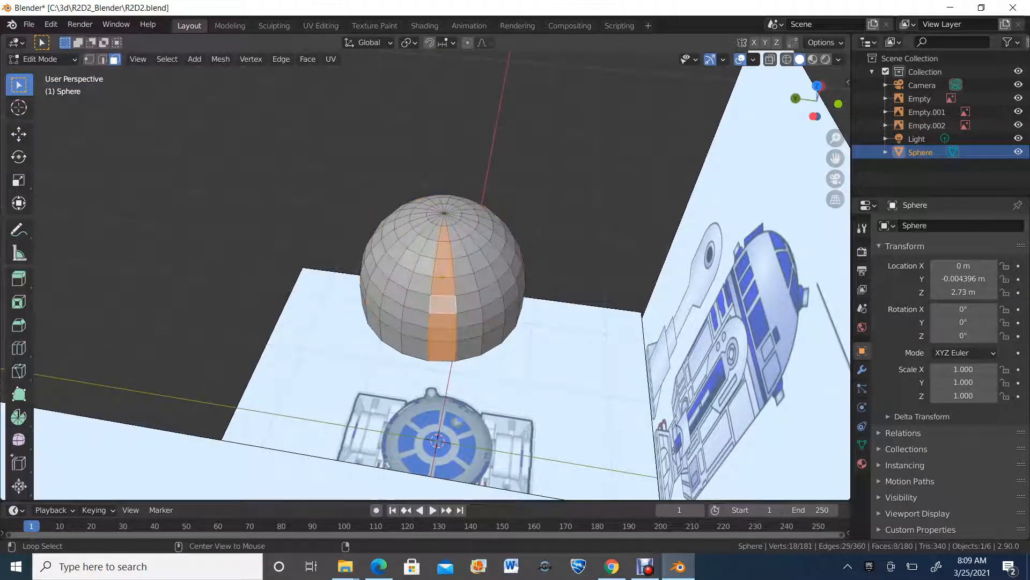
pyautogui.keyDown('alt'); pyautogui.click(468, 318); pyautogui.keyUp('alt')
pyautogui.keyDown('alt'); pyautogui.keyDown('shift'); pyautogui.click(421, 290); pyautogui.keyUp('shift'); pyautogui.keyUp('alt')
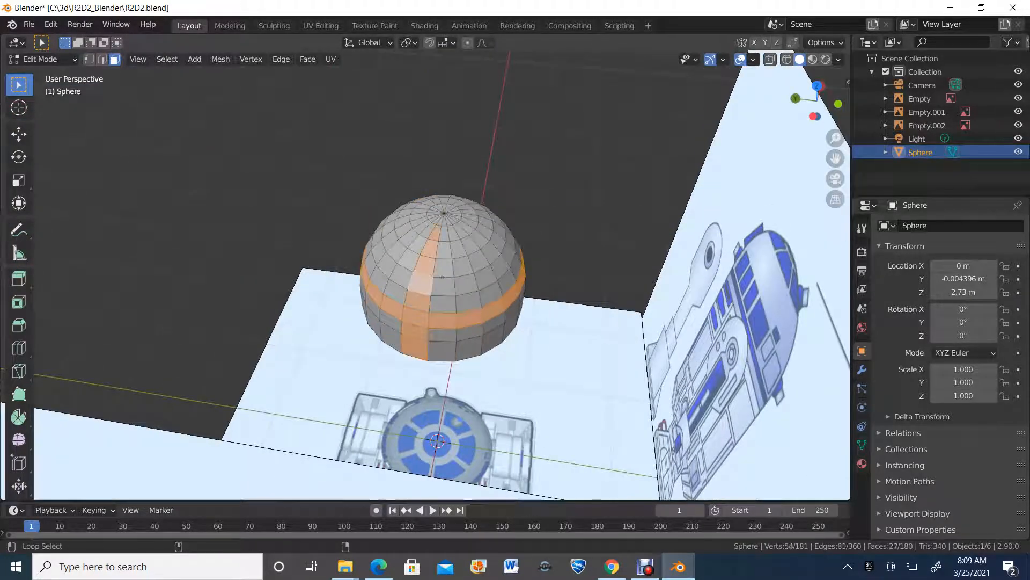
# Box-select all of the dome's faces, adding the missed ones from the other sides.
pyautogui.moveTo(253, 129); pyautogui.dragTo(624, 373)
pyautogui.moveTo(625, 373); pyautogui.dragTo(837, 355, button='middle')
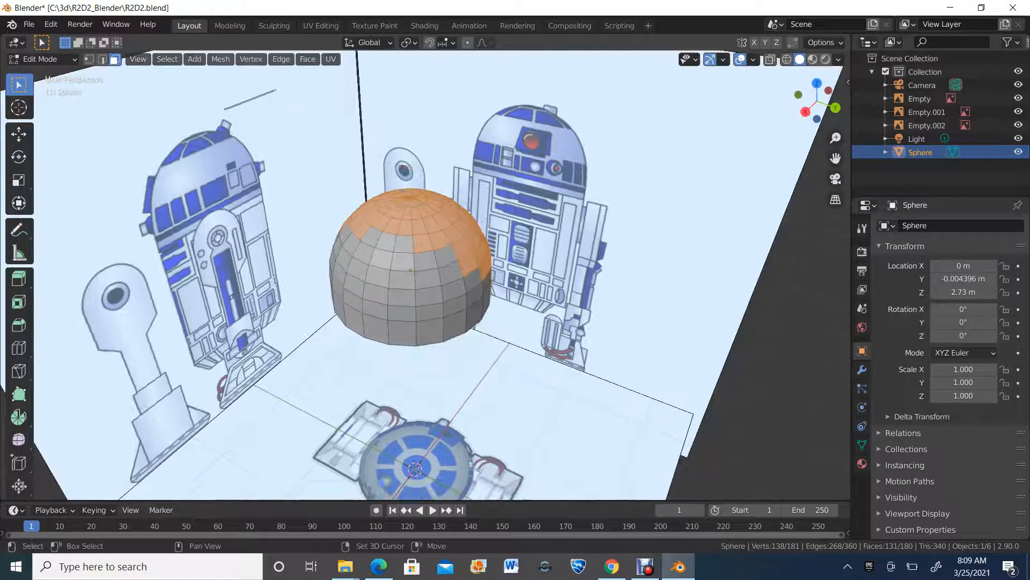
pyautogui.moveTo(287, 177); pyautogui.dragTo(463, 290)
pyautogui.keyDown('shift'); pyautogui.moveTo(572, 396); pyautogui.dragTo(572, 396); pyautogui.keyUp('shift')
pyautogui.moveTo(572, 397); pyautogui.dragTo(692, 428, button='middle')
pyautogui.keyDown('shift'); pyautogui.moveTo(293, 267); pyautogui.dragTo(479, 406); pyautogui.keyUp('shift')
pyautogui.moveTo(480, 406); pyautogui.dragTo(797, 372, button='middle')
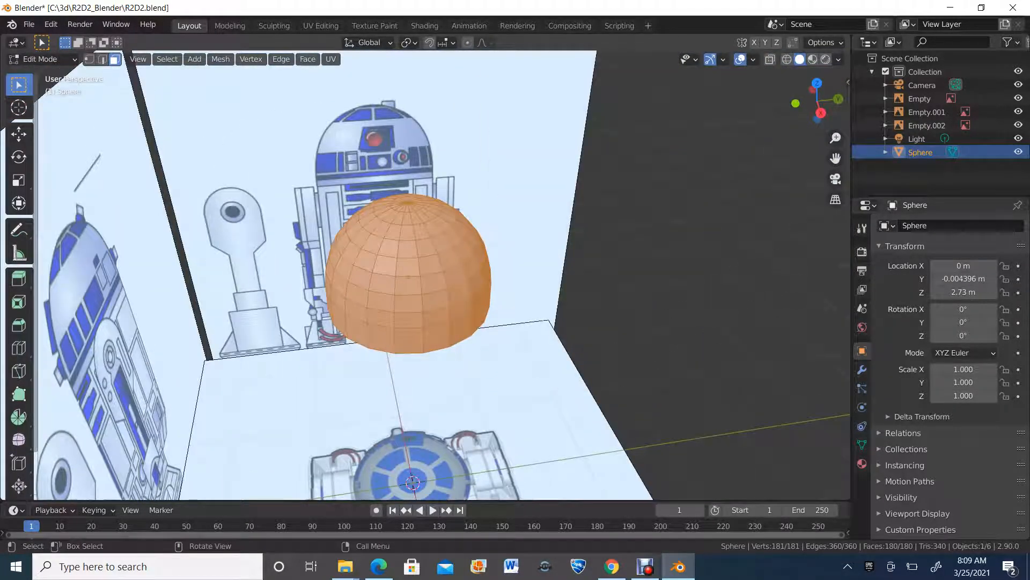
# Apply Shade Smooth to the selected dome faces and return to Object Mode.
pyautogui.rightClick(424, 270)
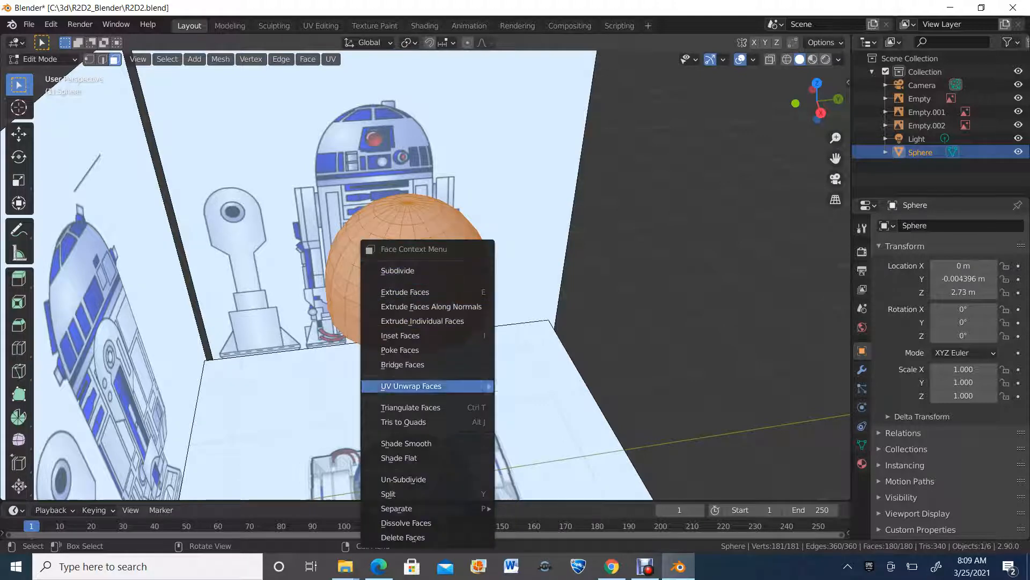
pyautogui.click(418, 444)
pyautogui.moveTo(419, 429); pyautogui.dragTo(384, 431, button='middle')
pyautogui.click(42, 60)
pyautogui.click(47, 75)
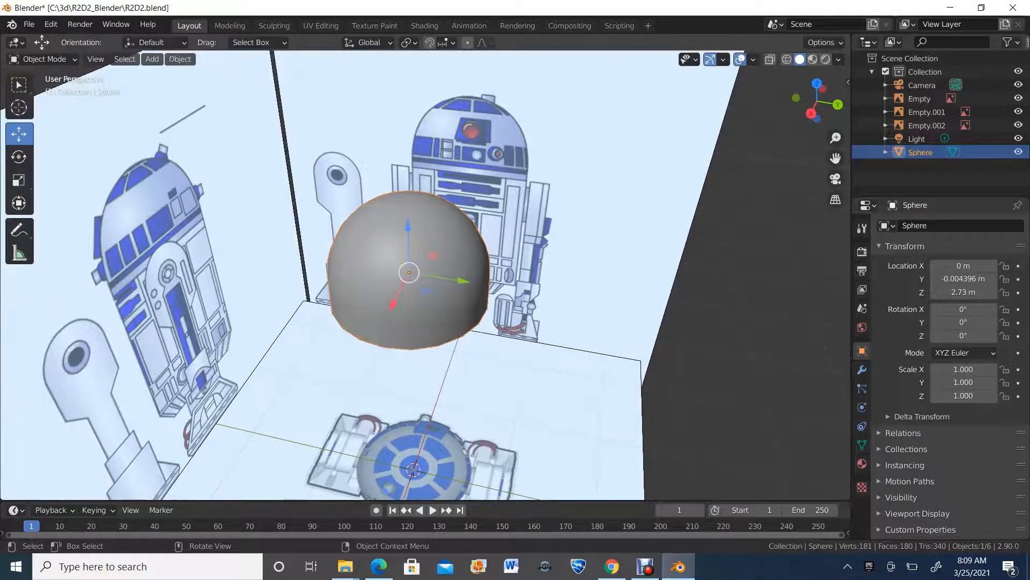
pyautogui.moveTo(301, 311); pyautogui.dragTo(262, 264, button='middle')
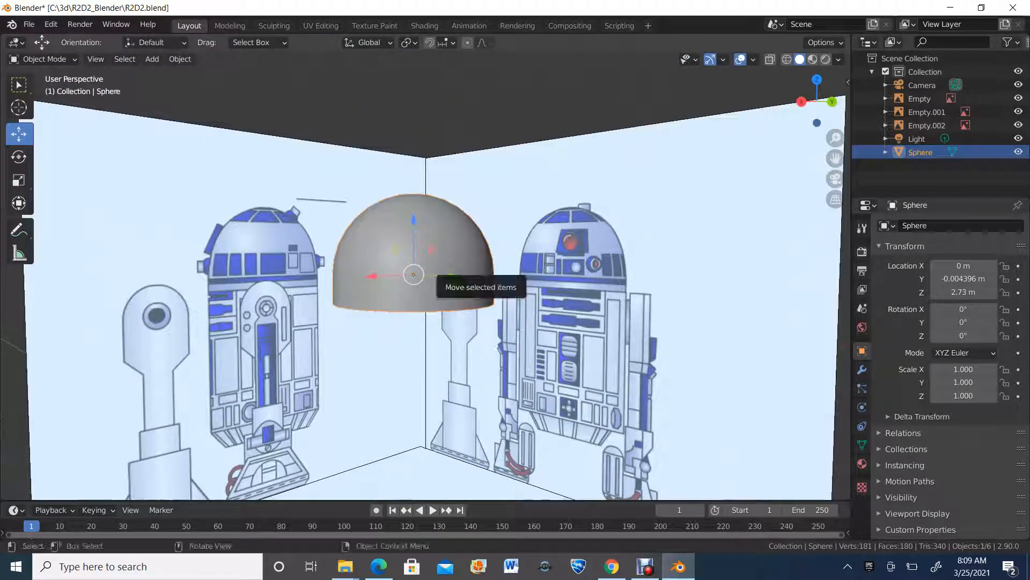
pyautogui.moveTo(324, 296); pyautogui.dragTo(341, 317, button='middle')
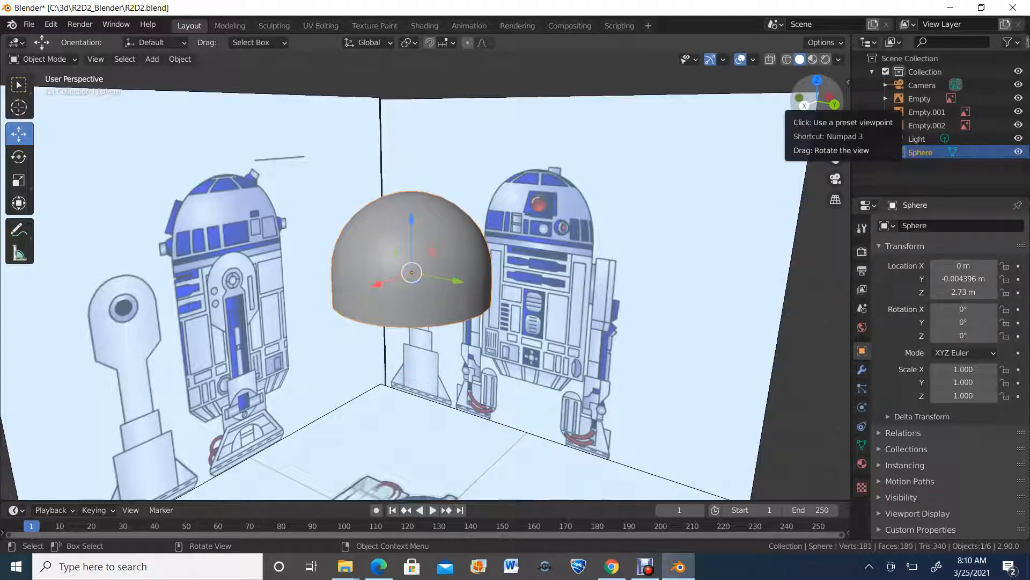
# Display the dome in wireframe from the right orthographic view, over the reference image of the robot's front.
pyautogui.click(804, 105)
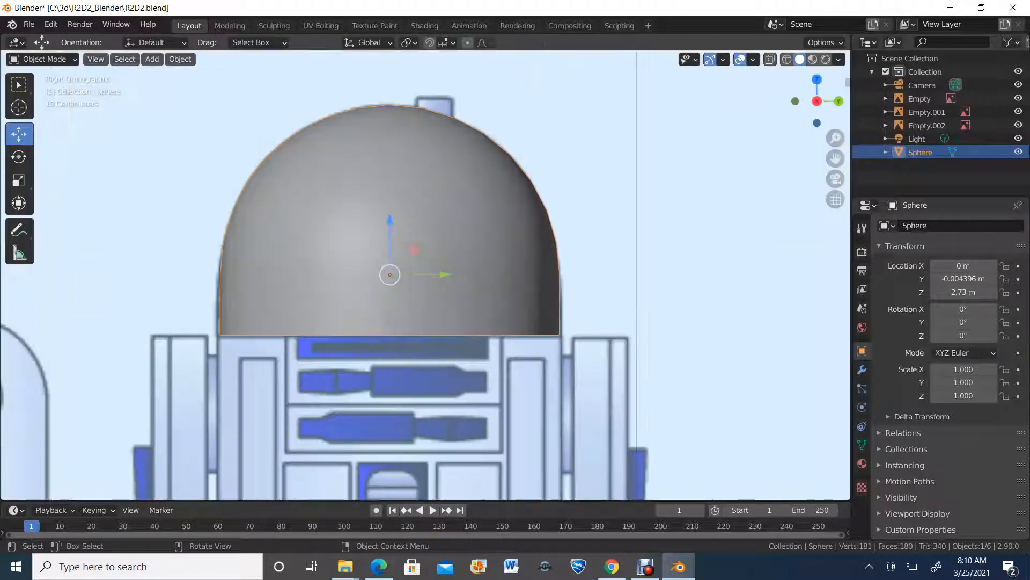
pyautogui.click(786, 59)
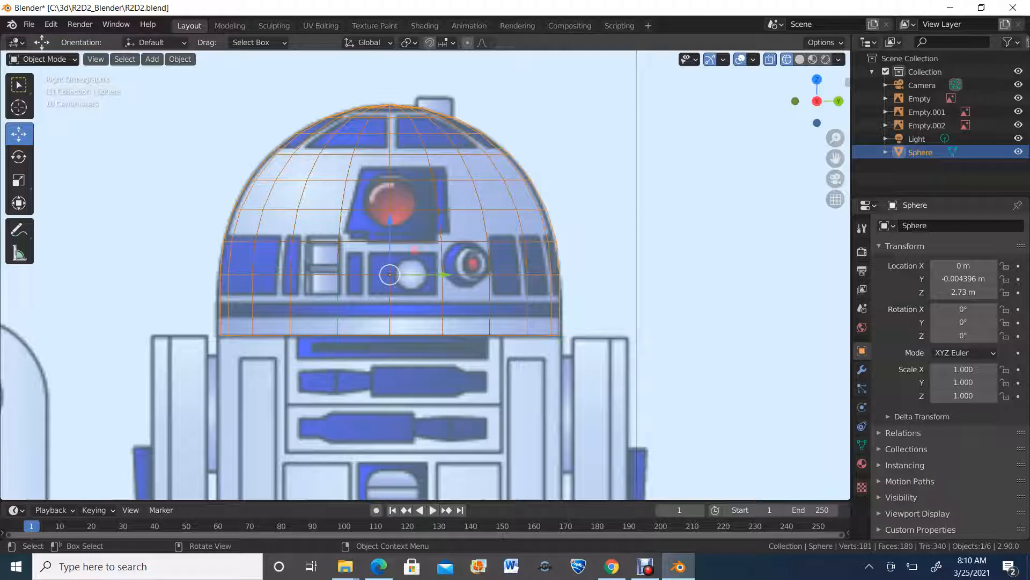
pyautogui.scroll(-3, 425, 274)
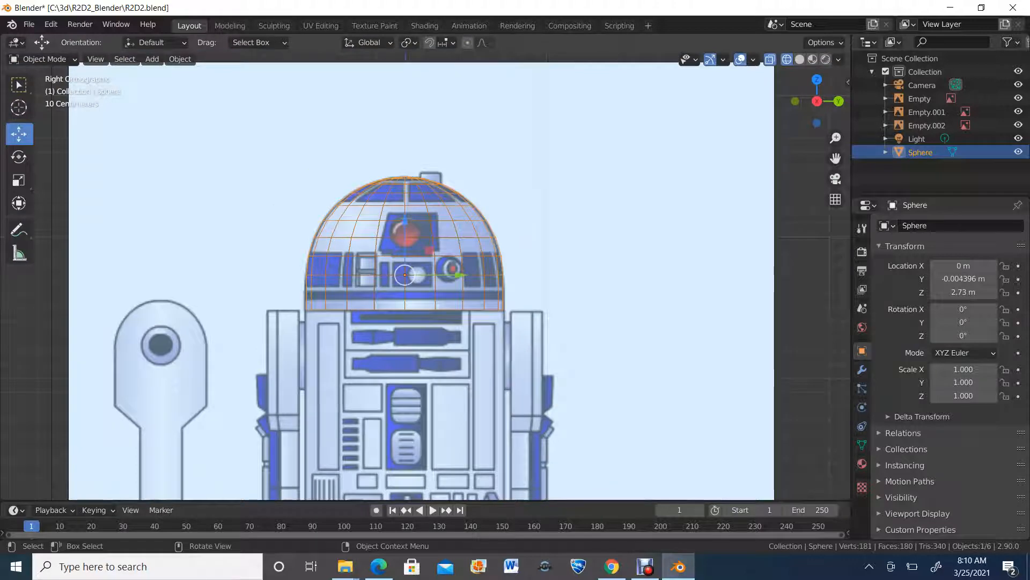
pyautogui.scroll(-3, 425, 275)
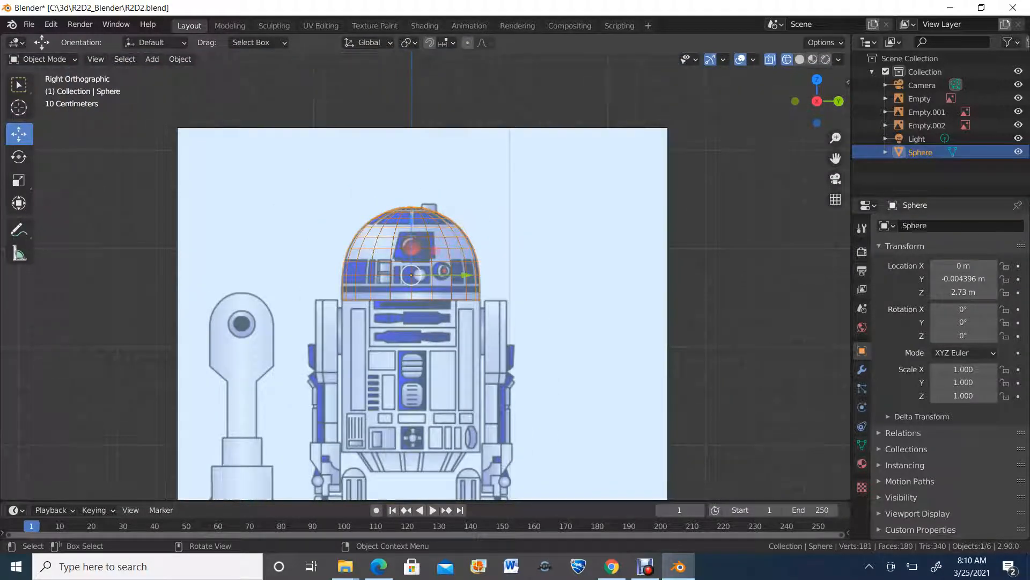
pyautogui.scroll(2, 425, 275)
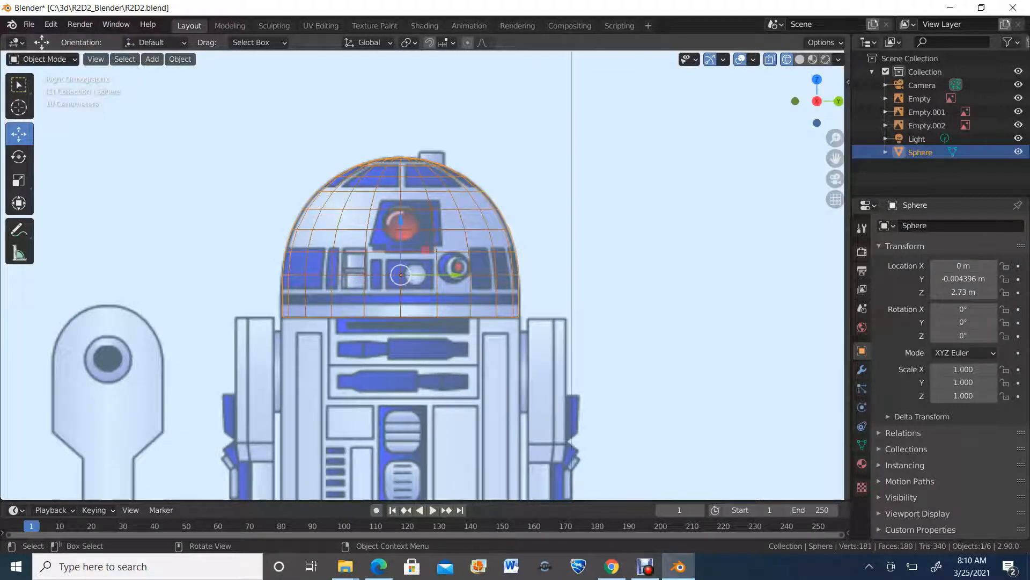
pyautogui.scroll(-3, 425, 274)
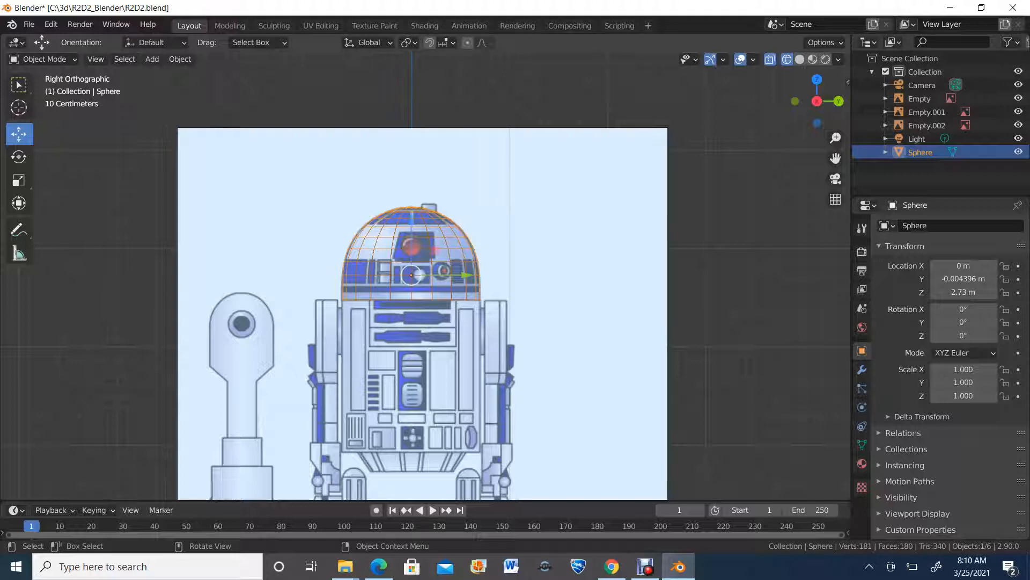
# Add a mesh cylinder for the robot's body.
pyautogui.hotkey('shift', 'a')
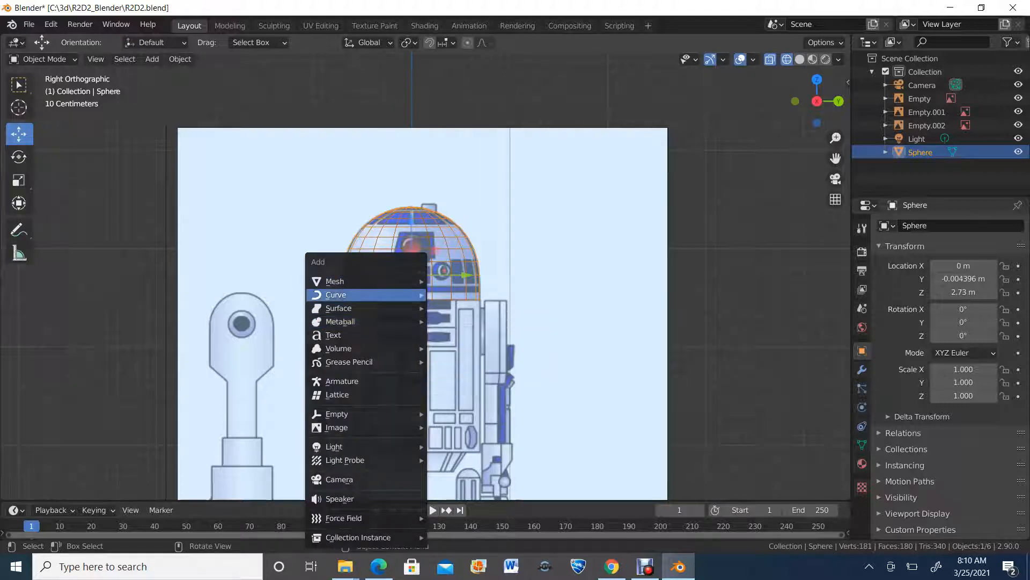
pyautogui.moveTo(366, 282)
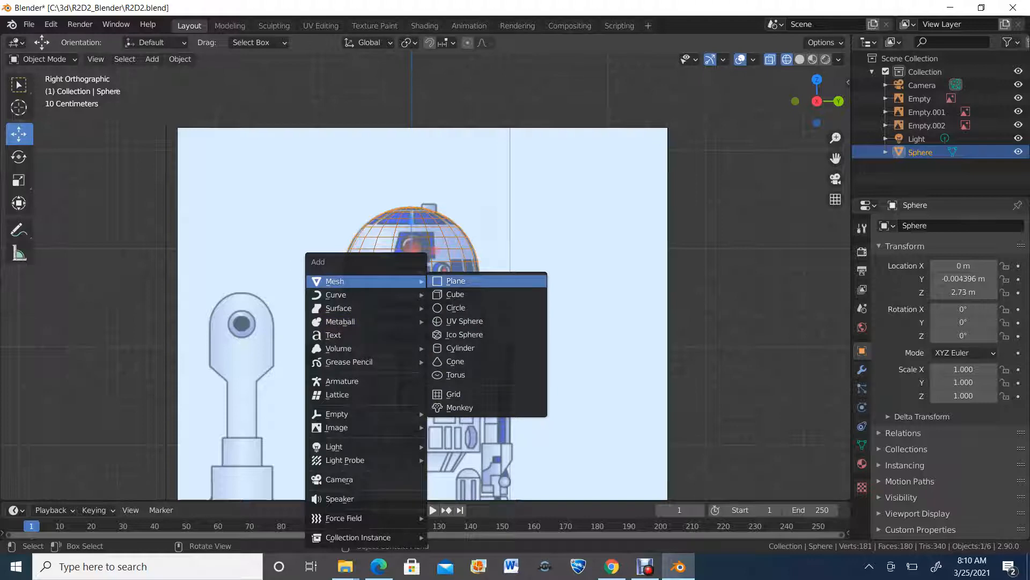
pyautogui.click(460, 348)
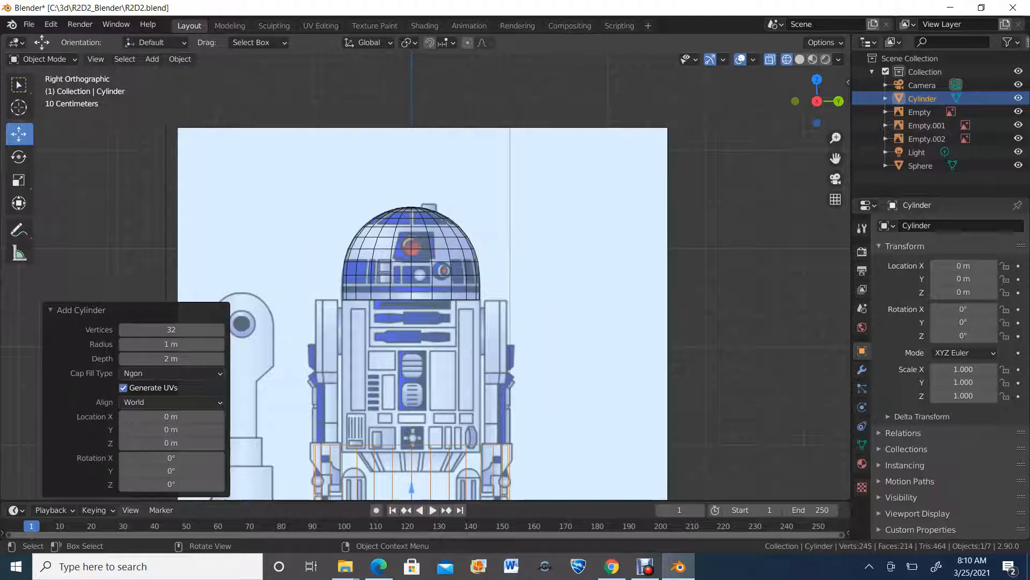
pyautogui.scroll(-4, 424, 300)
pyautogui.scroll(2, 424, 300)
pyautogui.scroll(-1, 424, 301)
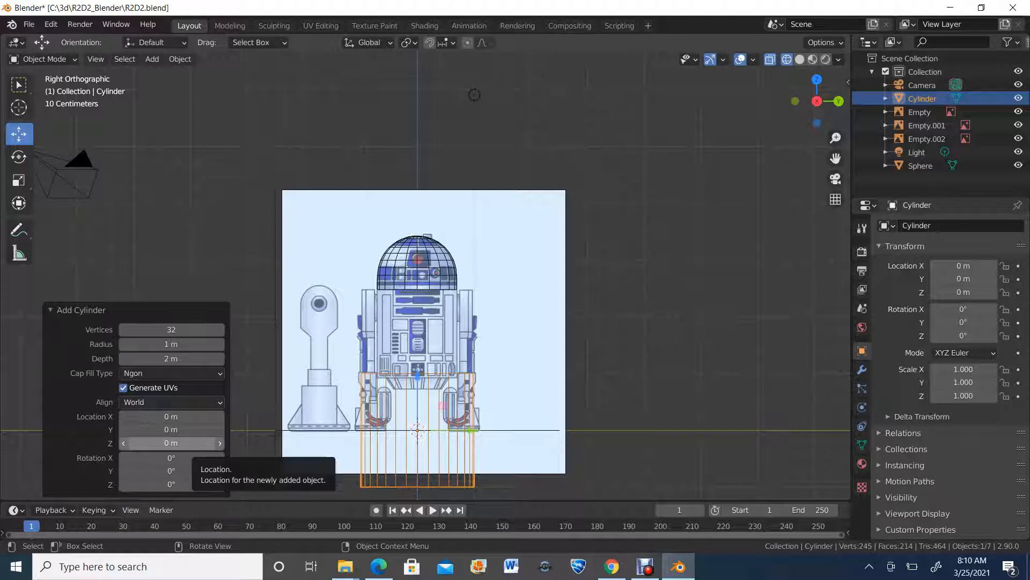
# Set the cylinder's Z location to 1.48 m so that its top meets the dome's lower edge.
pyautogui.moveTo(177, 442); pyautogui.dragTo(238, 442)
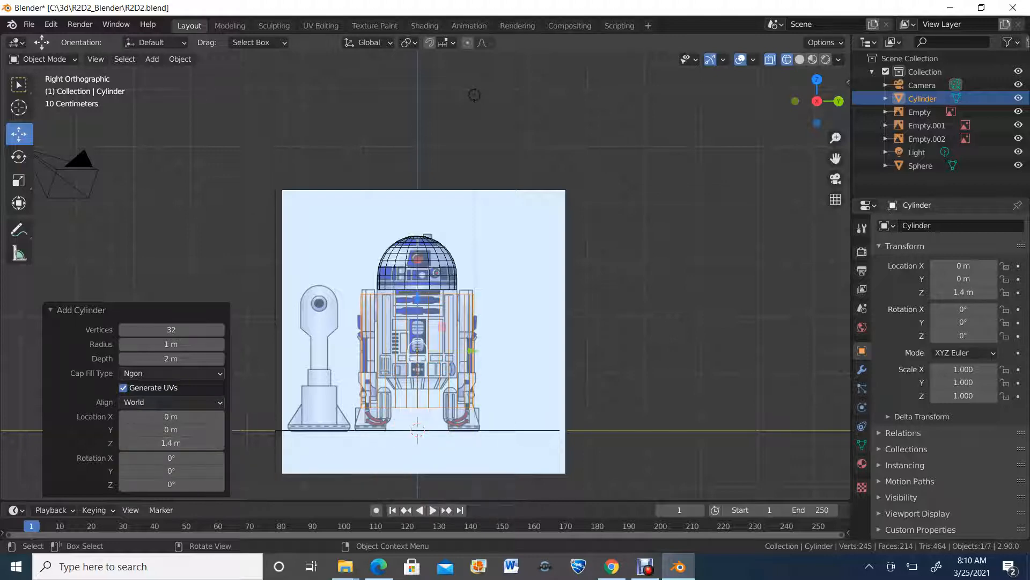
pyautogui.scroll(1, 425, 276)
pyautogui.scroll(5, 425, 276)
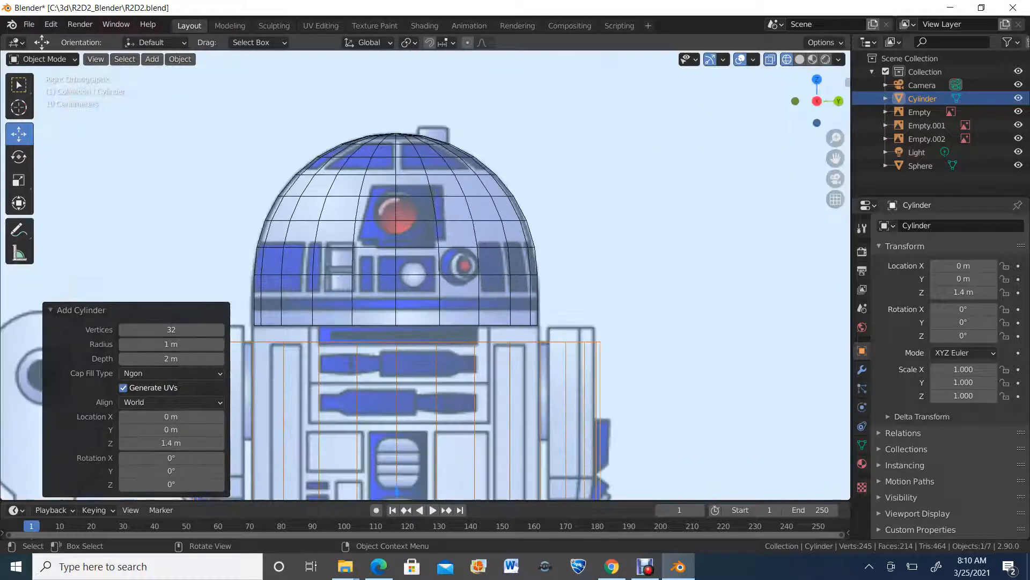
pyautogui.moveTo(170, 442); pyautogui.dragTo(175, 442)
pyautogui.scroll(-5, 425, 275)
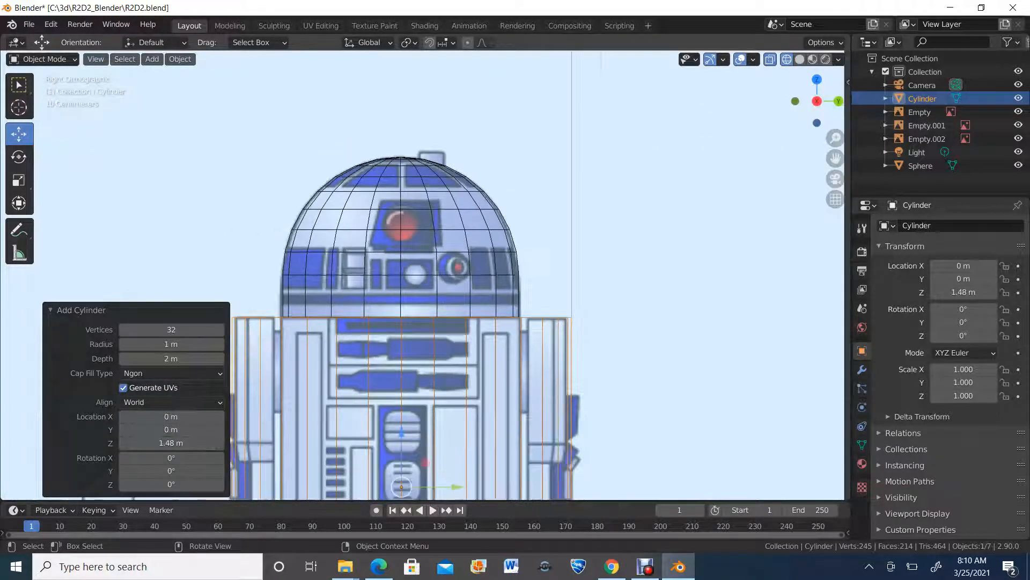
pyautogui.scroll(1, 426, 276)
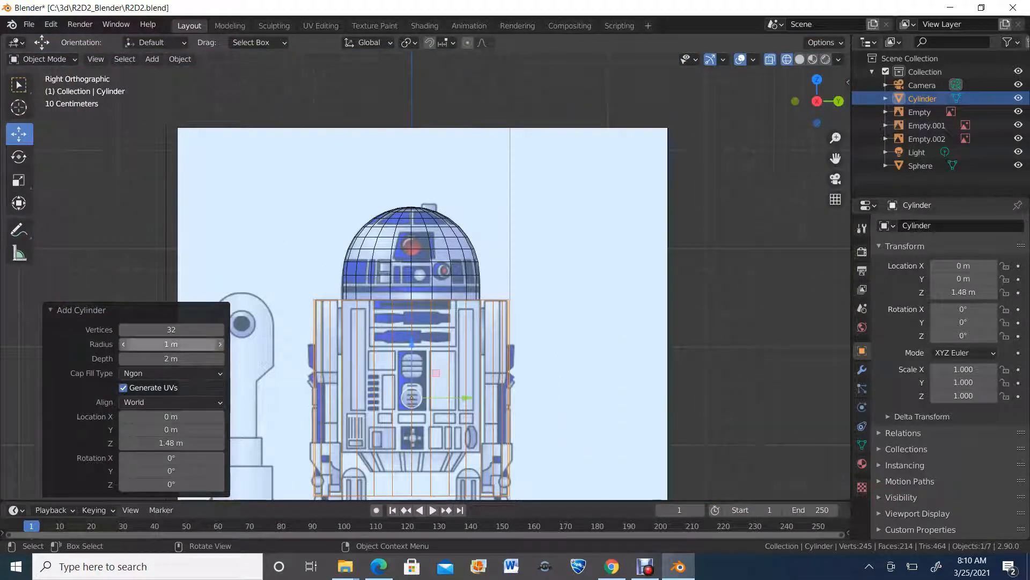
# Set the cylinder's vertex count to 20.
pyautogui.click(171, 329)
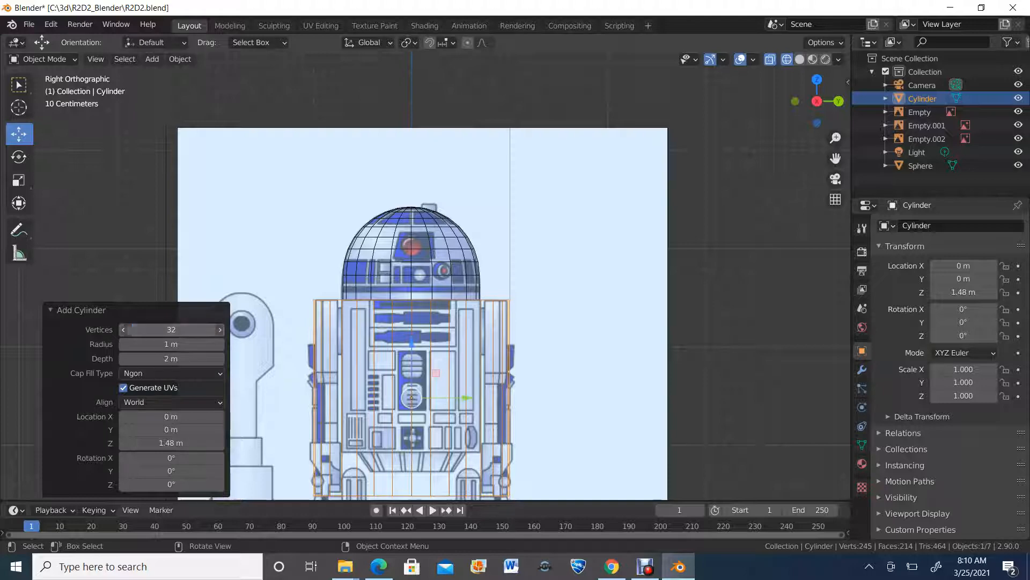
pyautogui.write('20')
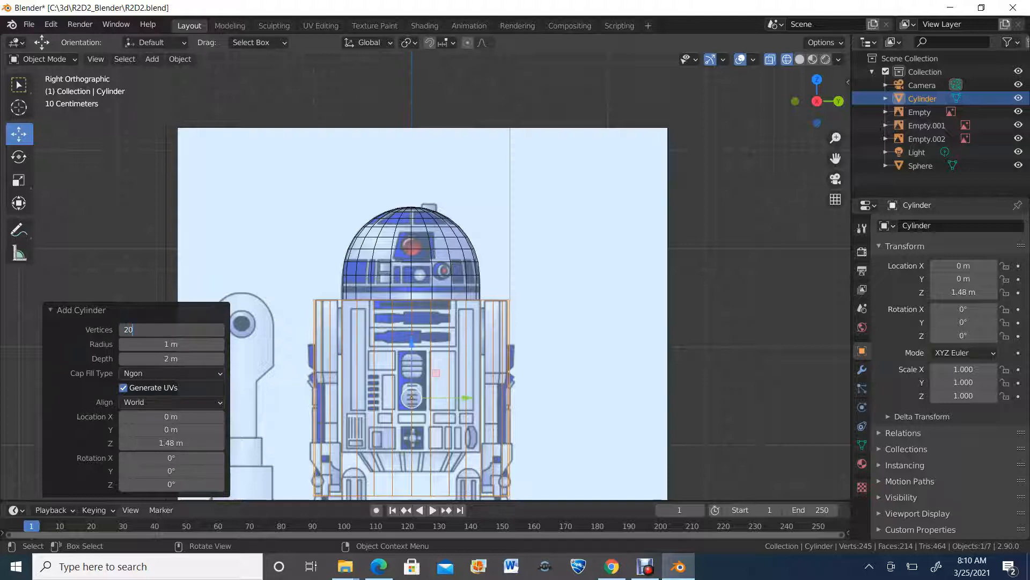
pyautogui.press('Return')
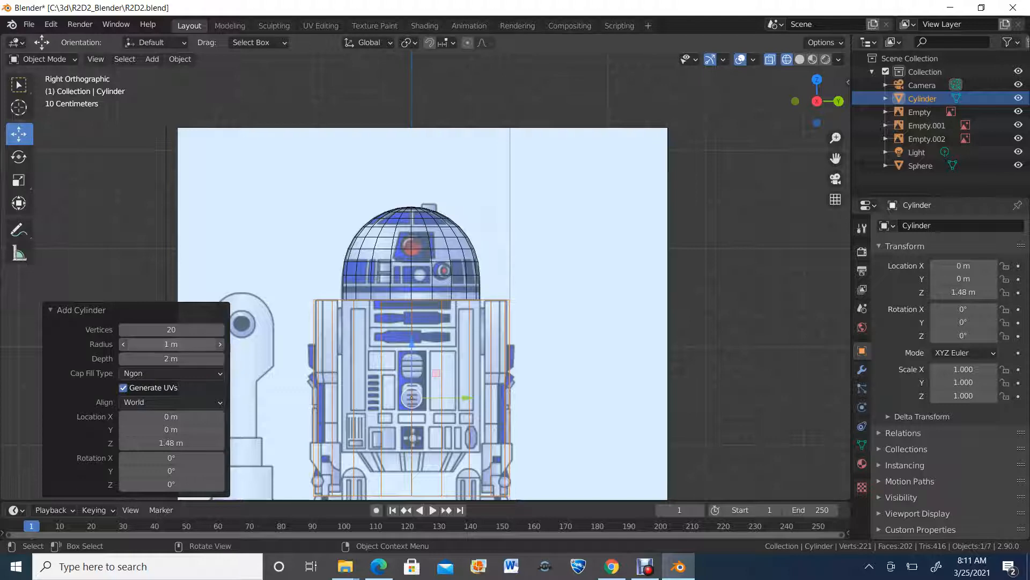
# Narrow the cylinder to the body's width in the reference by setting its radius to 0.68 m.
pyautogui.moveTo(170, 344); pyautogui.dragTo(150, 344)
pyautogui.click(171, 344)
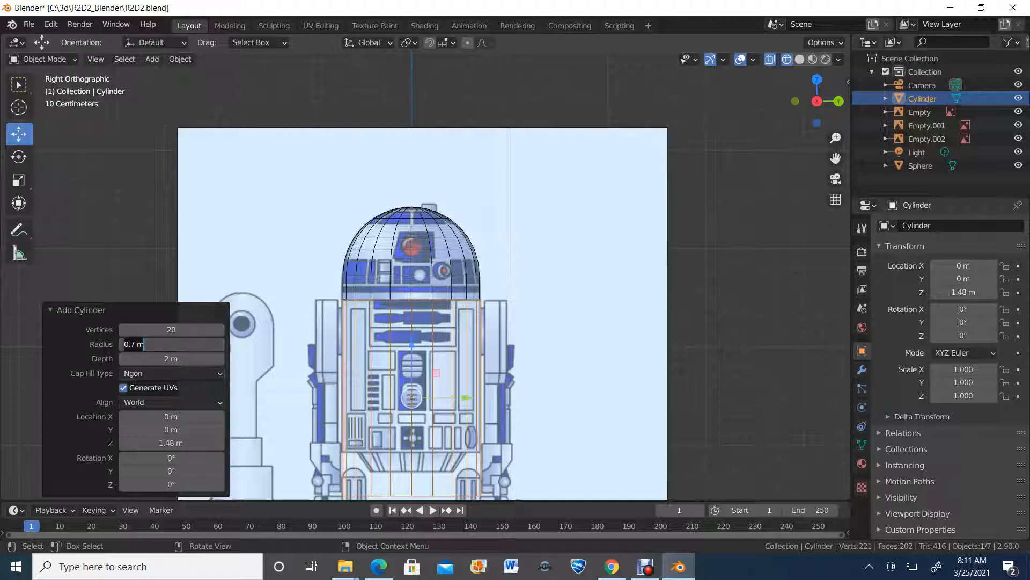
pyautogui.click(135, 344)
pyautogui.press('BackSpace')
pyautogui.write('68')
pyautogui.press('Return')
pyautogui.scroll(9, 426, 275)
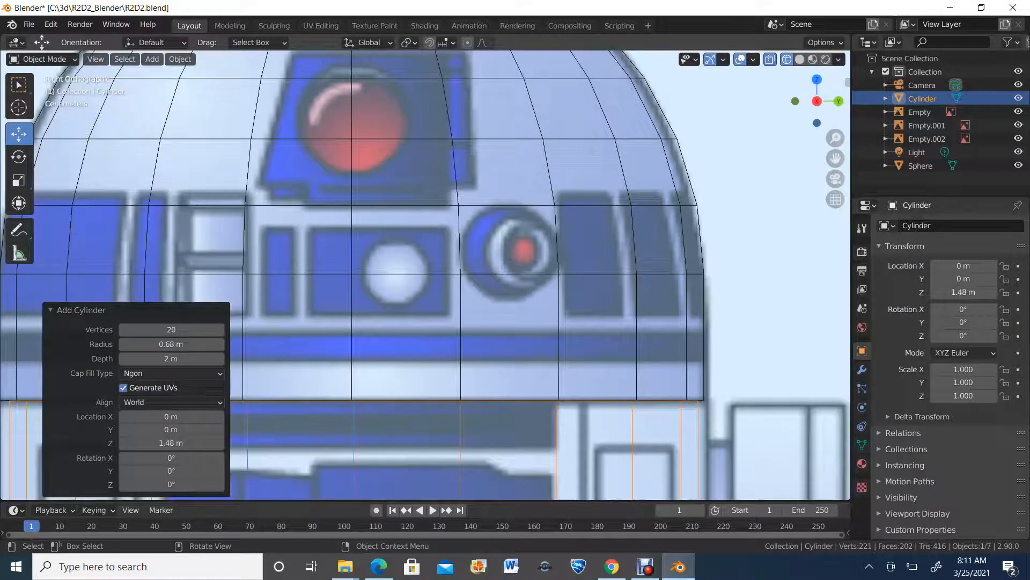
# Set the cylinder's radius to 0.69 m to match the dome's width.
pyautogui.click(172, 344)
pyautogui.click(140, 344)
pyautogui.press('BackSpace')
pyautogui.write('9')
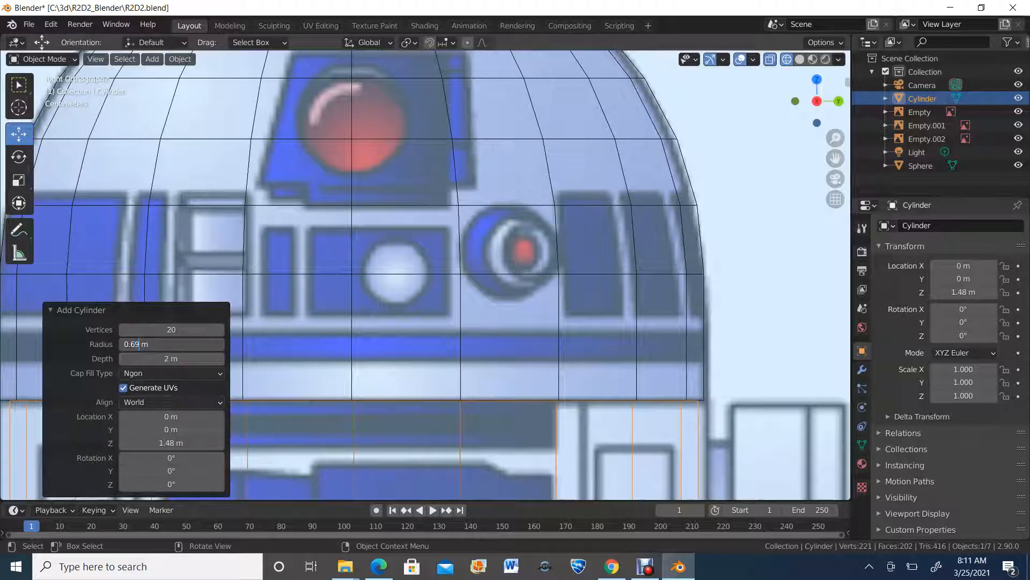
pyautogui.press('Return')
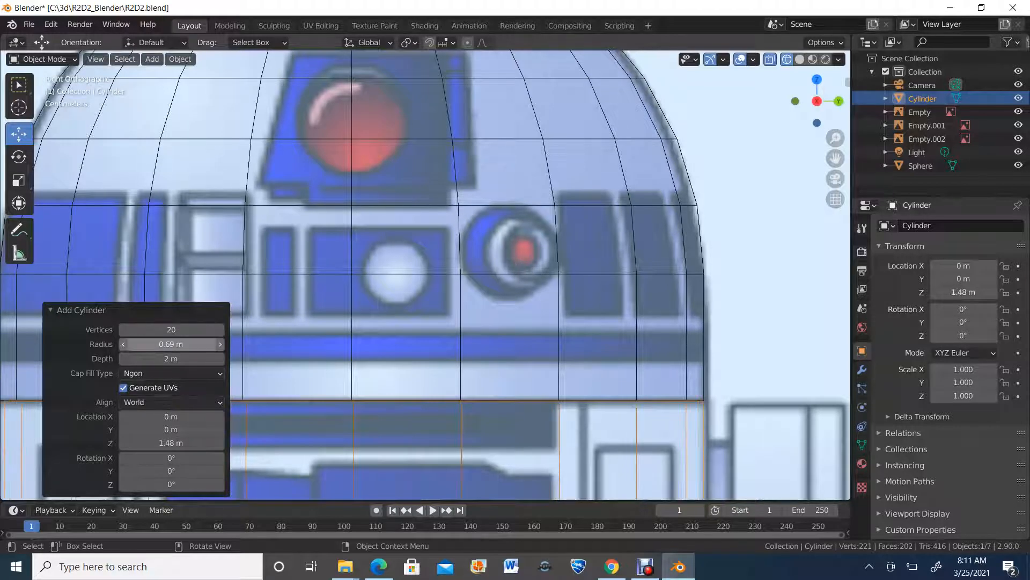
# Set the cylinder's Z location to 1.92 m and its depth to 1.39 m.
pyautogui.scroll(-9, 425, 277)
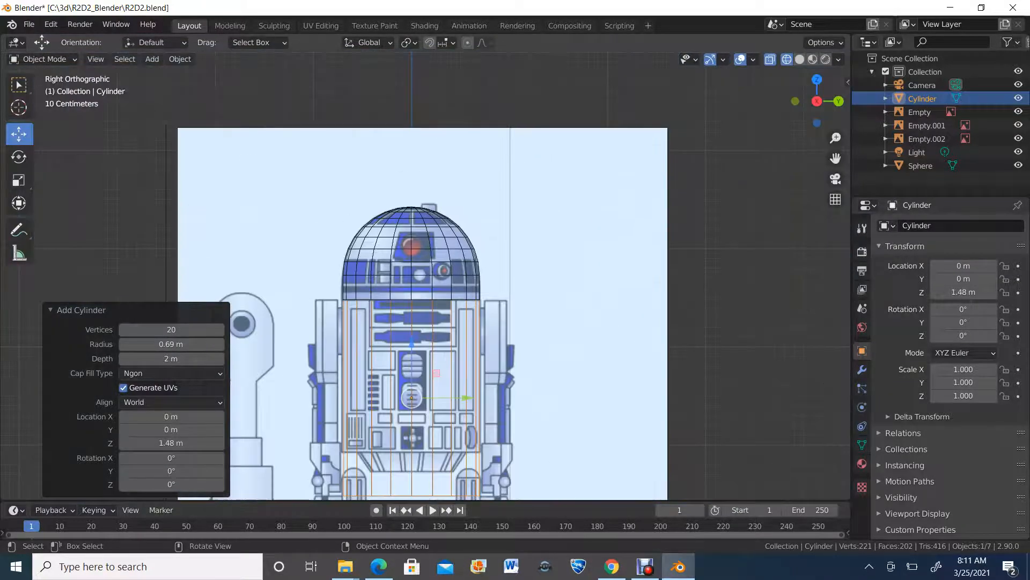
pyautogui.scroll(-2, 425, 277)
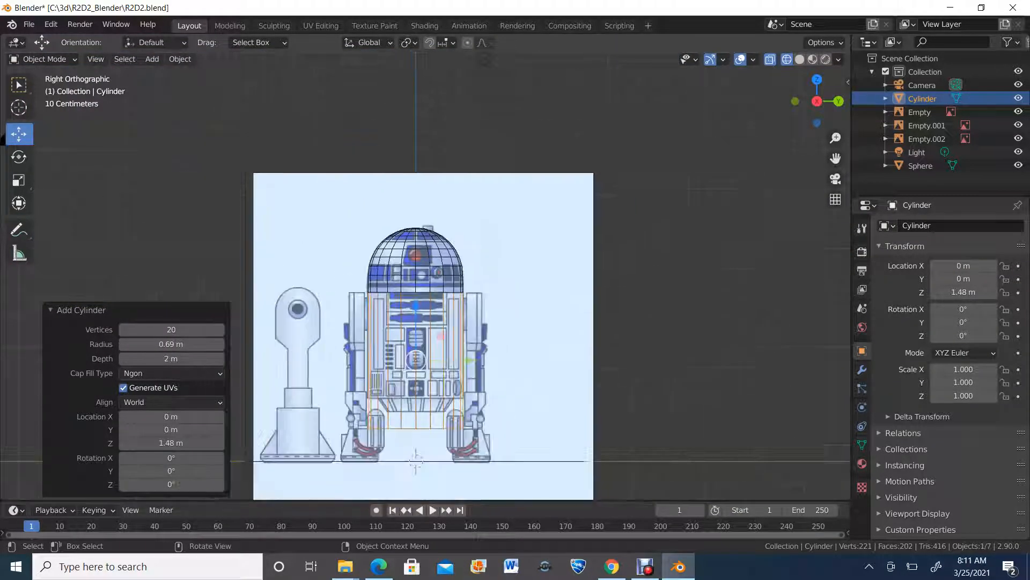
pyautogui.scroll(2, 425, 276)
pyautogui.scroll(-2, 425, 276)
pyautogui.scroll(2, 425, 277)
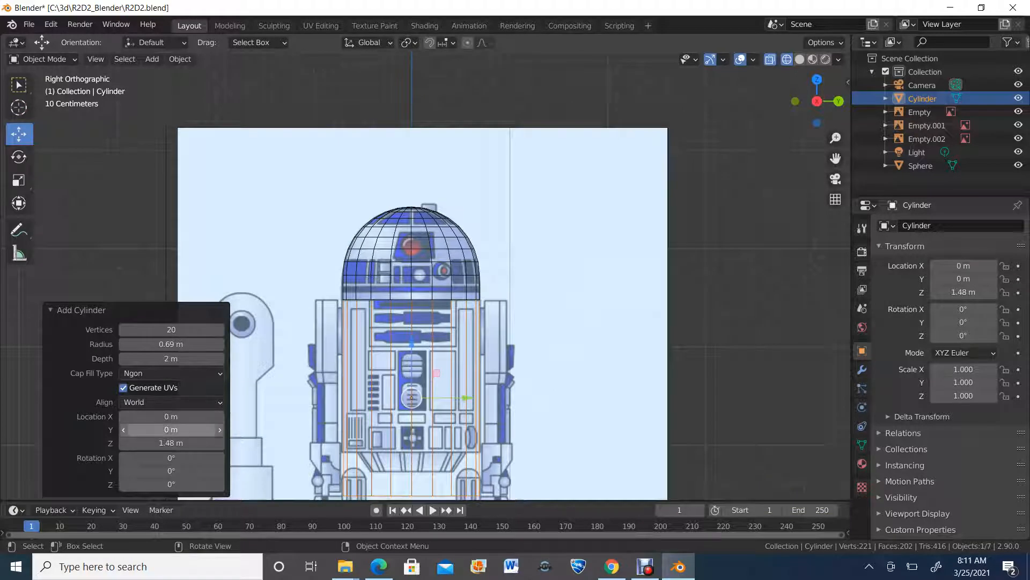
pyautogui.scroll(-1, 425, 277)
pyautogui.moveTo(172, 443); pyautogui.dragTo(195, 443)
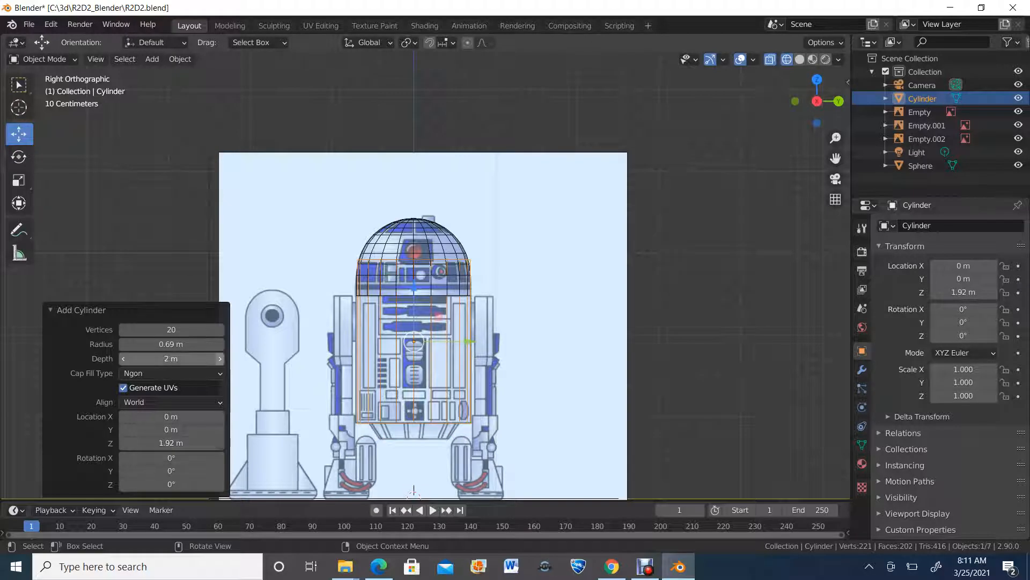
pyautogui.moveTo(183, 359); pyautogui.dragTo(150, 358)
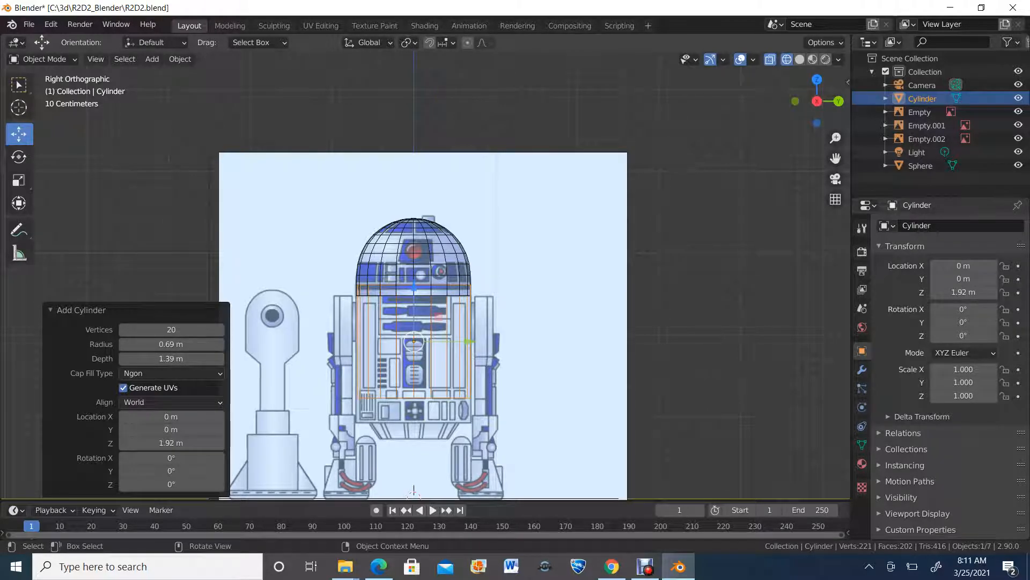
# Move the cylinder down about 0.30 m along Z and nudge it up about 0.008 m to match the body's lower edge in the reference.
pyautogui.moveTo(414, 309); pyautogui.dragTo(414, 331)
pyautogui.scroll(5, 425, 275)
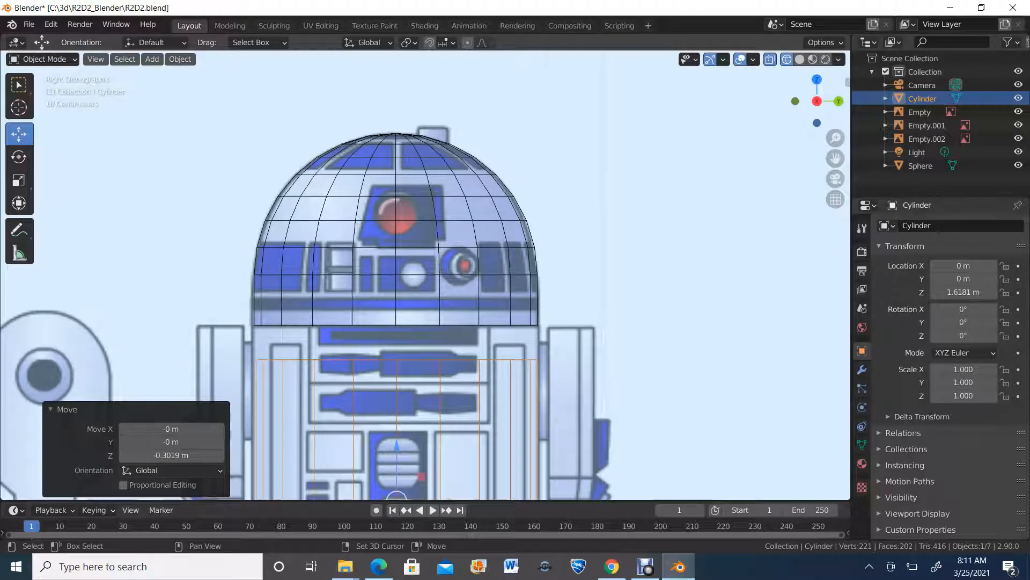
pyautogui.keyDown('shift'); pyautogui.moveTo(426, 376); pyautogui.dragTo(475, 60, button='middle'); pyautogui.keyUp('shift')
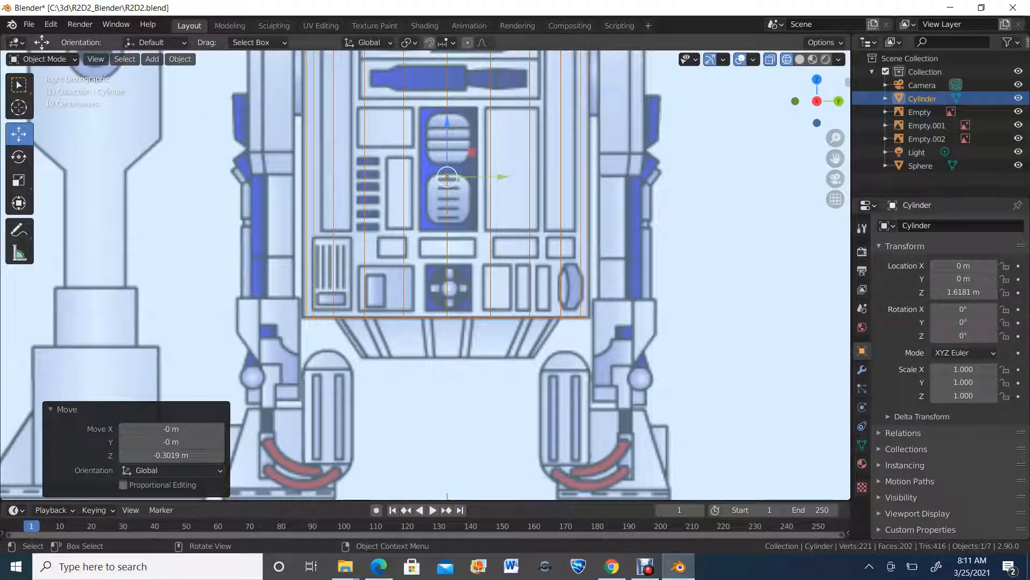
pyautogui.moveTo(447, 126); pyautogui.dragTo(447, 124)
pyautogui.scroll(-3, 446, 125)
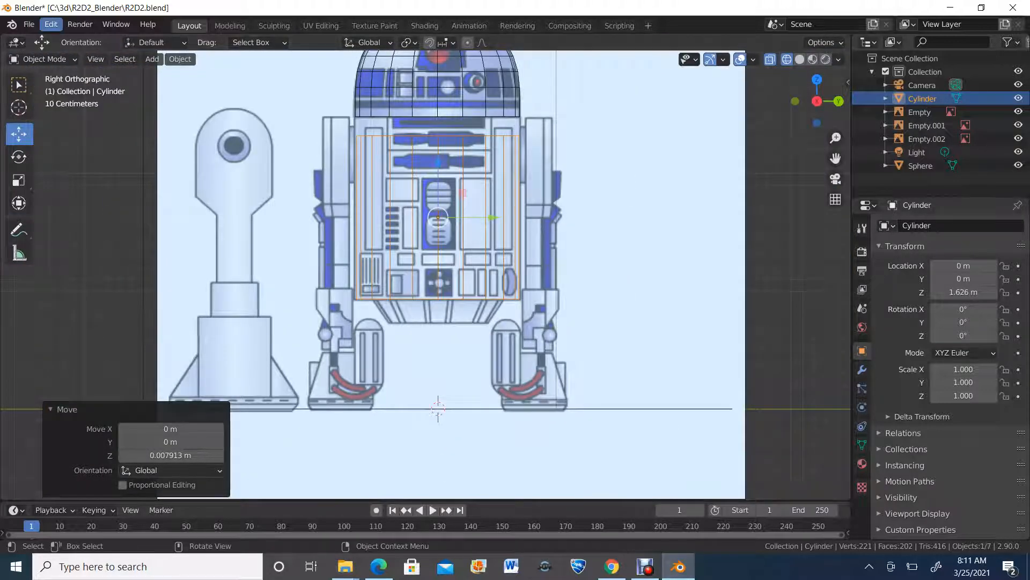
# In Edit Mode, move the cylinder's top edge loop up about 0.16 m along Z to meet the dome's lower edge.
pyautogui.click(42, 59)
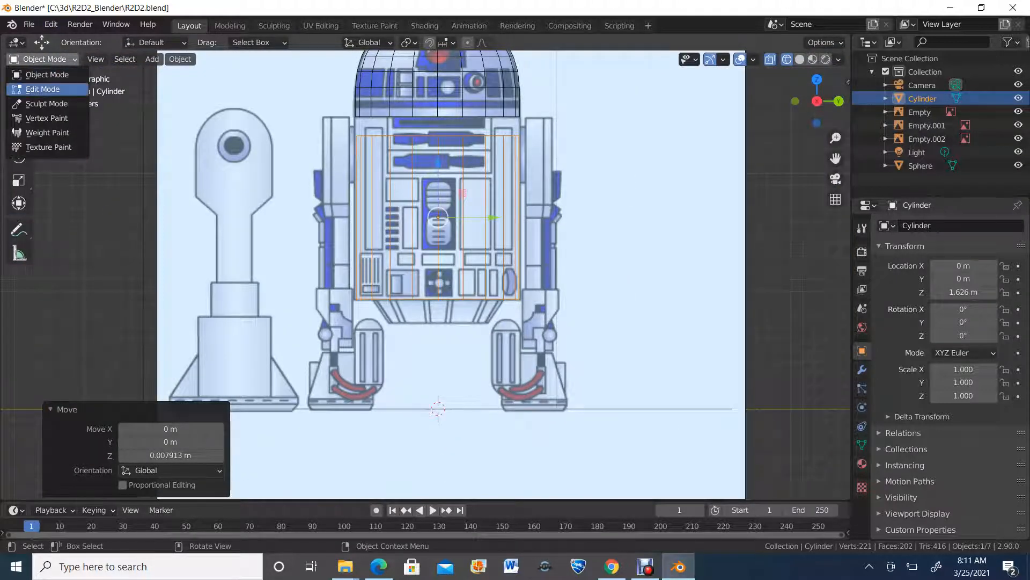
pyautogui.click(43, 89)
pyautogui.press('1')
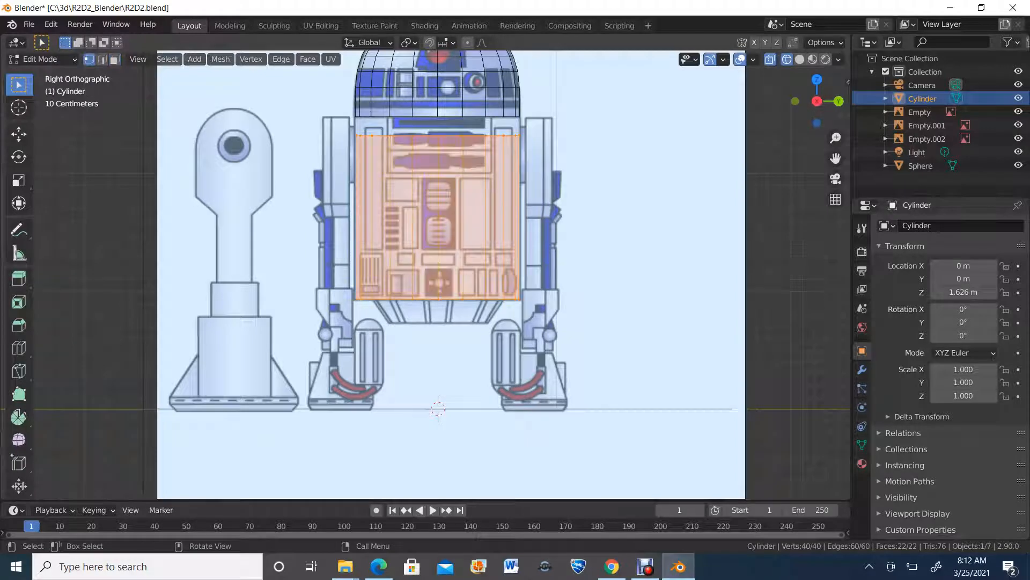
pyautogui.hotkey('alt', 'a')
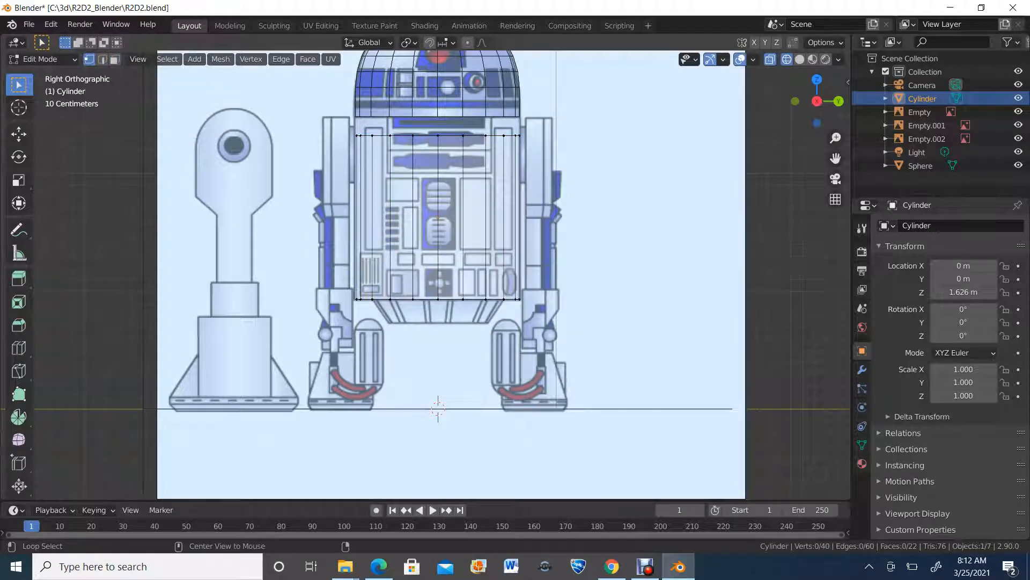
pyautogui.keyDown('alt'); pyautogui.click(396, 136); pyautogui.keyUp('alt')
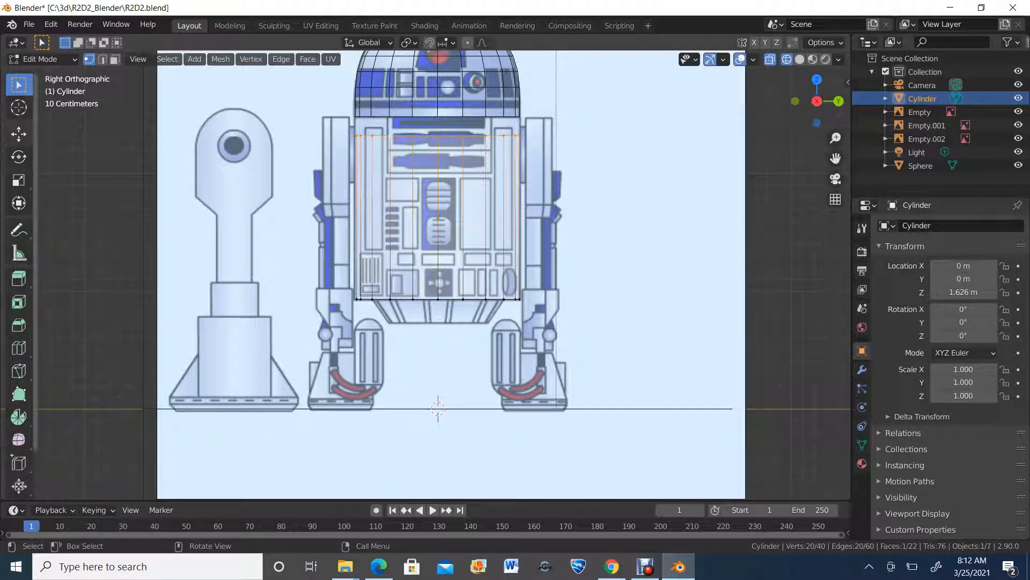
pyautogui.click(19, 134)
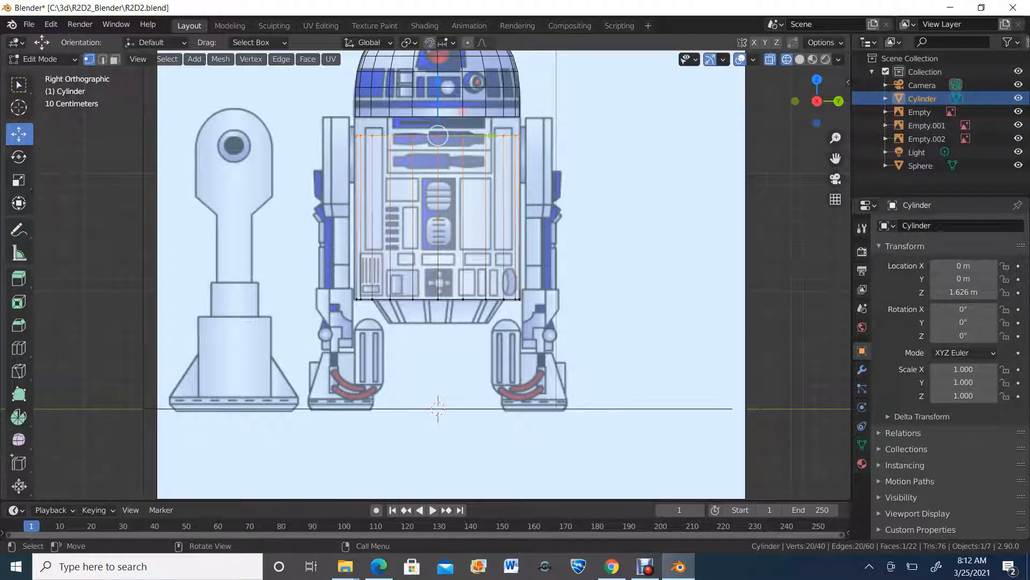
pyautogui.moveTo(438, 86); pyautogui.dragTo(438, 65)
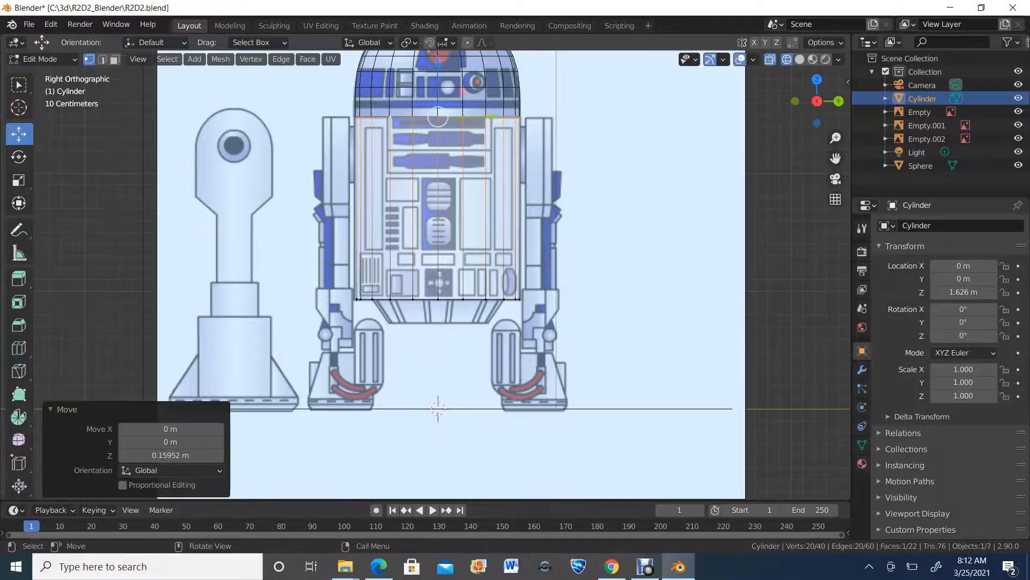
# Inspect the fit between the cylinder and the dome from perspective angles and in the right side view.
pyautogui.moveTo(438, 65); pyautogui.dragTo(397, 108, button='middle')
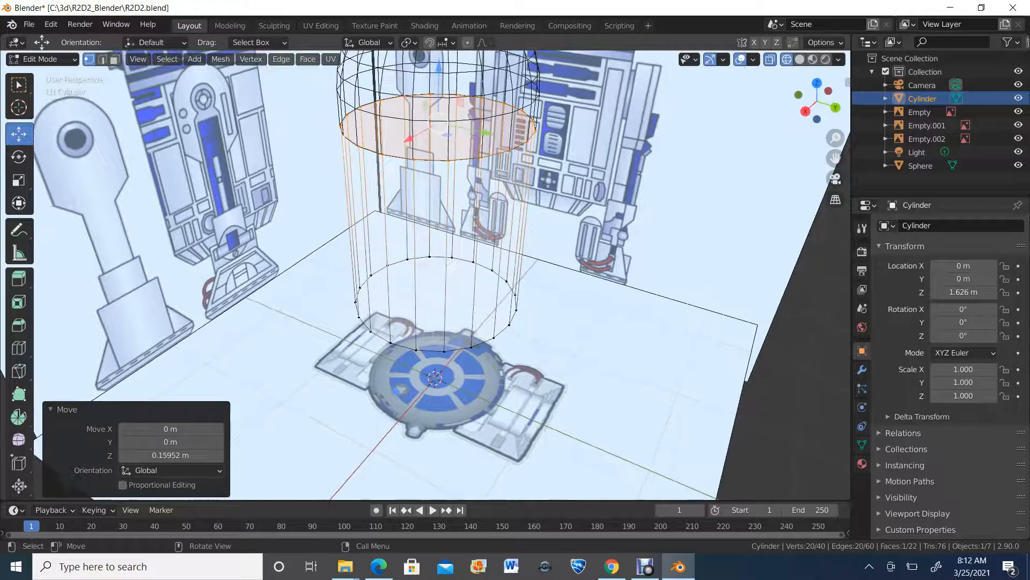
pyautogui.scroll(-2, 425, 276)
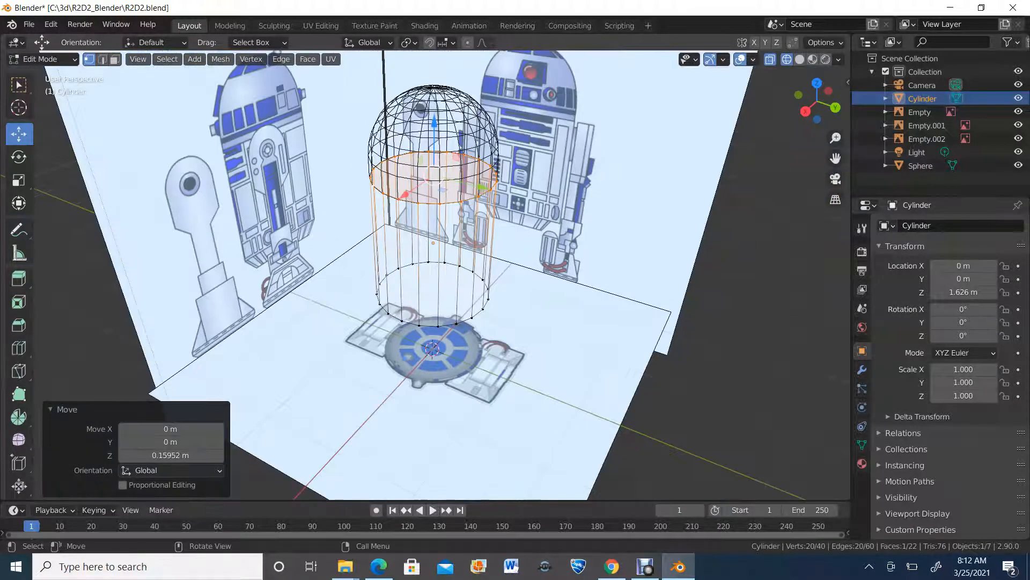
pyautogui.scroll(1, 429, 275)
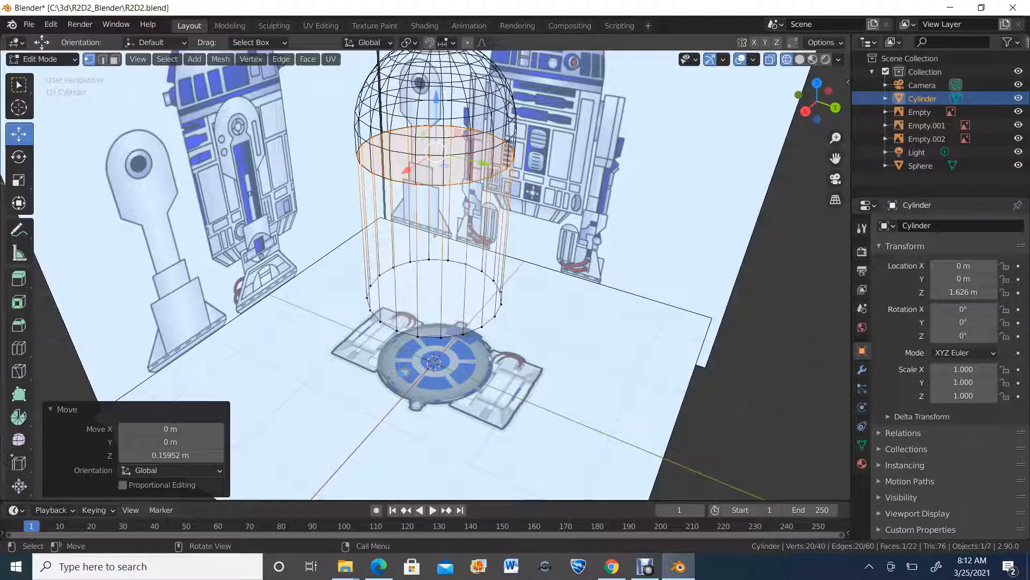
pyautogui.scroll(2, 426, 274)
pyautogui.scroll(-1, 426, 275)
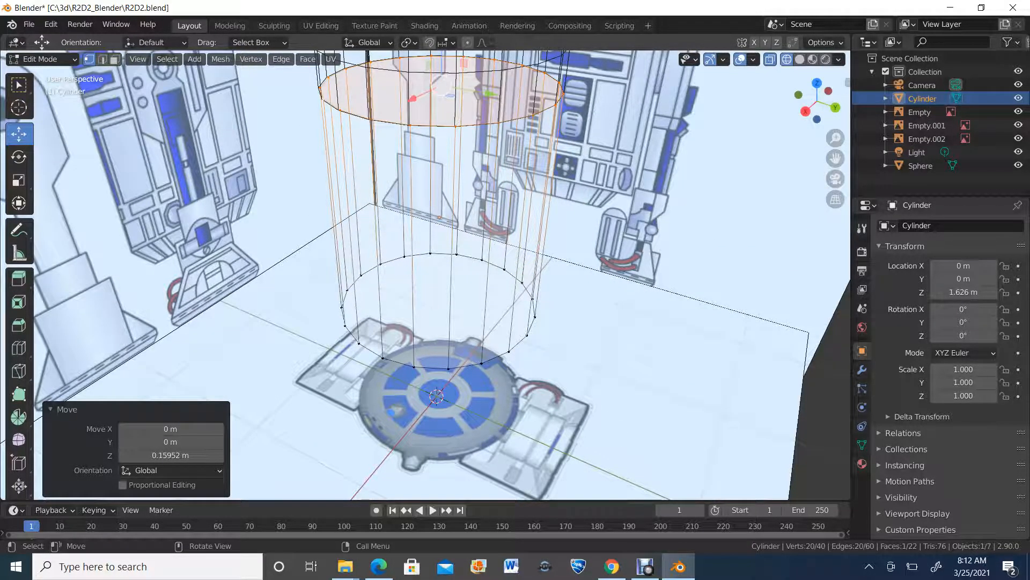
pyautogui.scroll(-2, 427, 275)
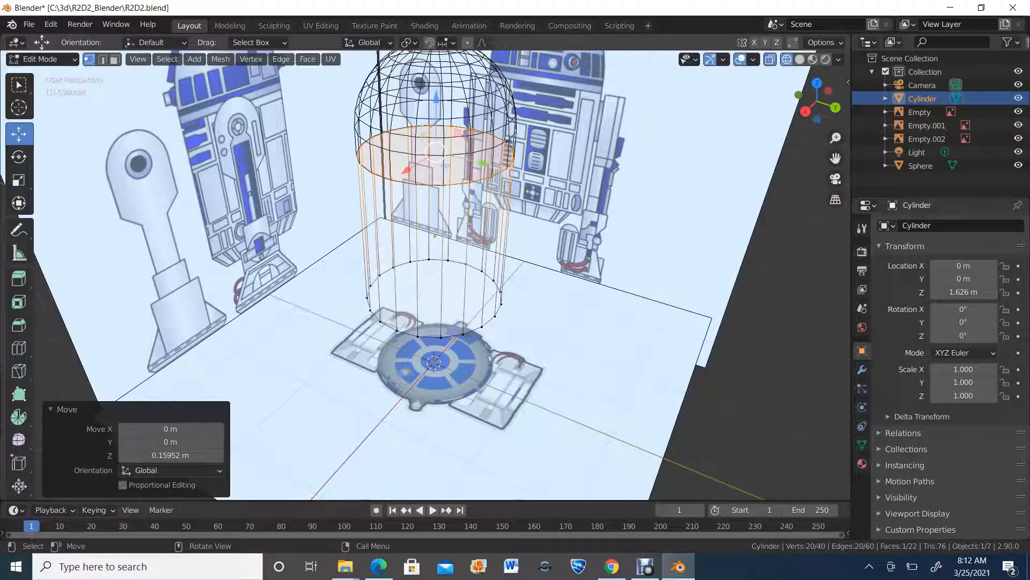
pyautogui.scroll(4, 427, 275)
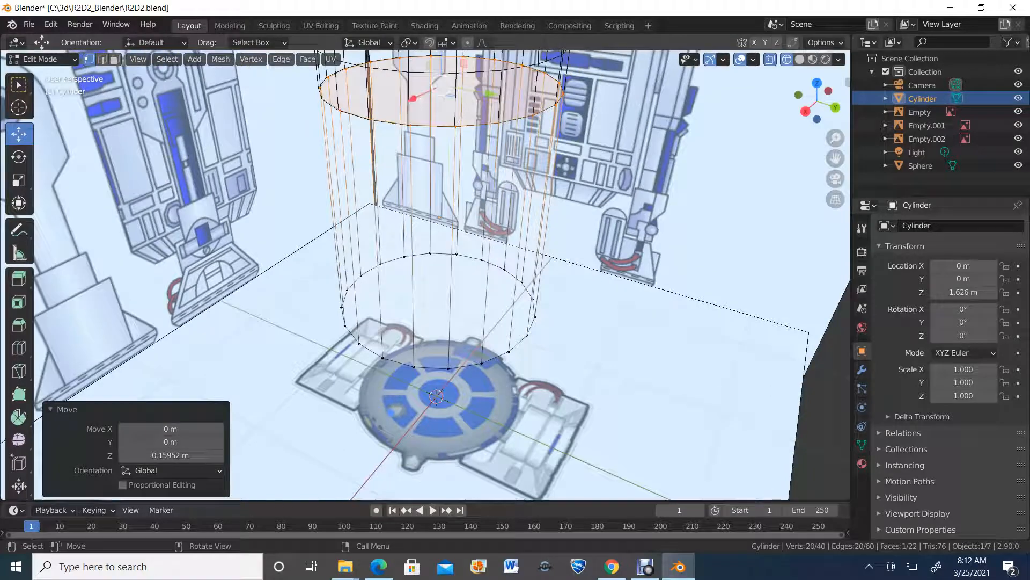
pyautogui.scroll(-2, 429, 275)
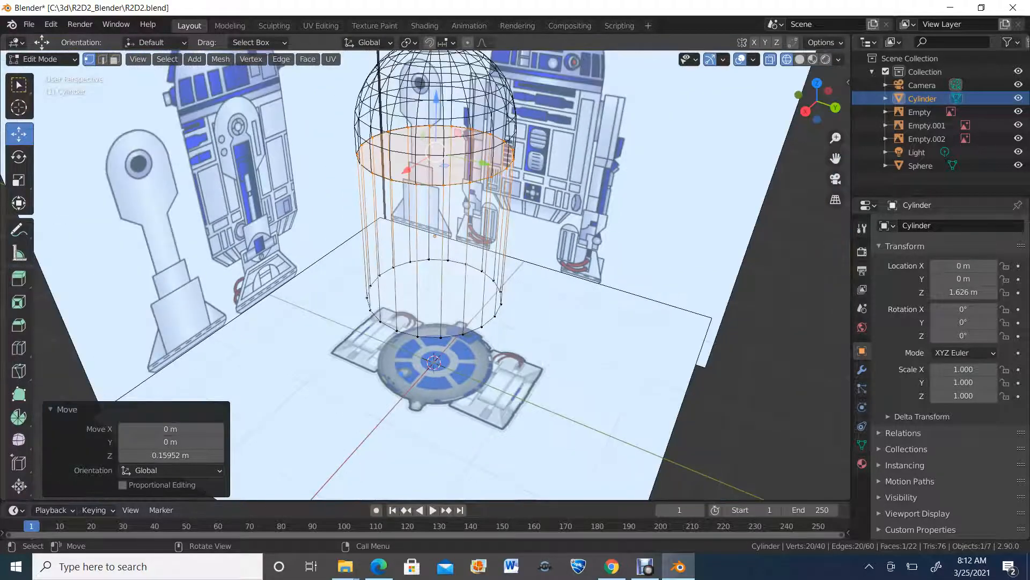
pyautogui.scroll(-1, 429, 275)
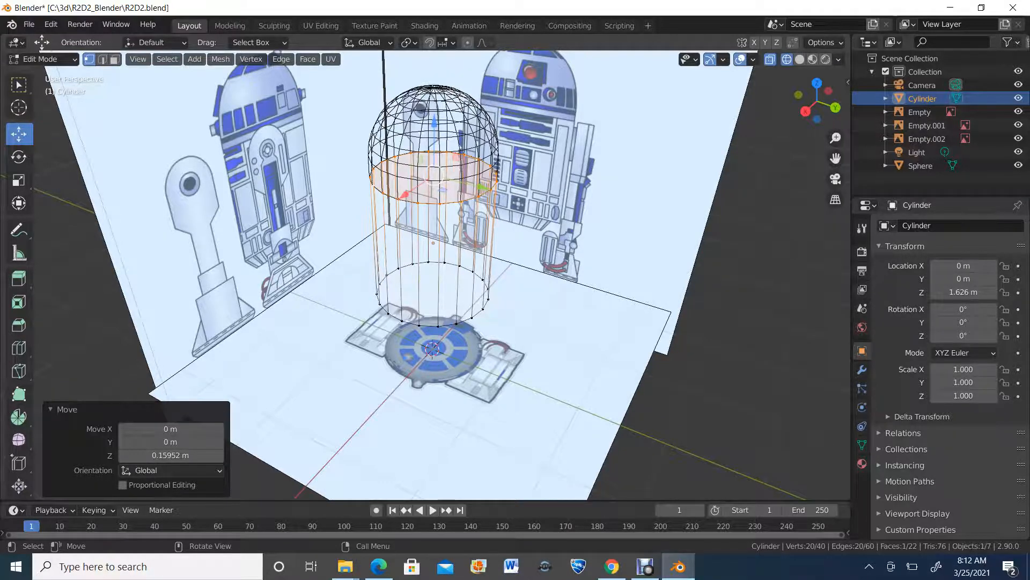
pyautogui.moveTo(440, 257); pyautogui.dragTo(455, 231, button='middle')
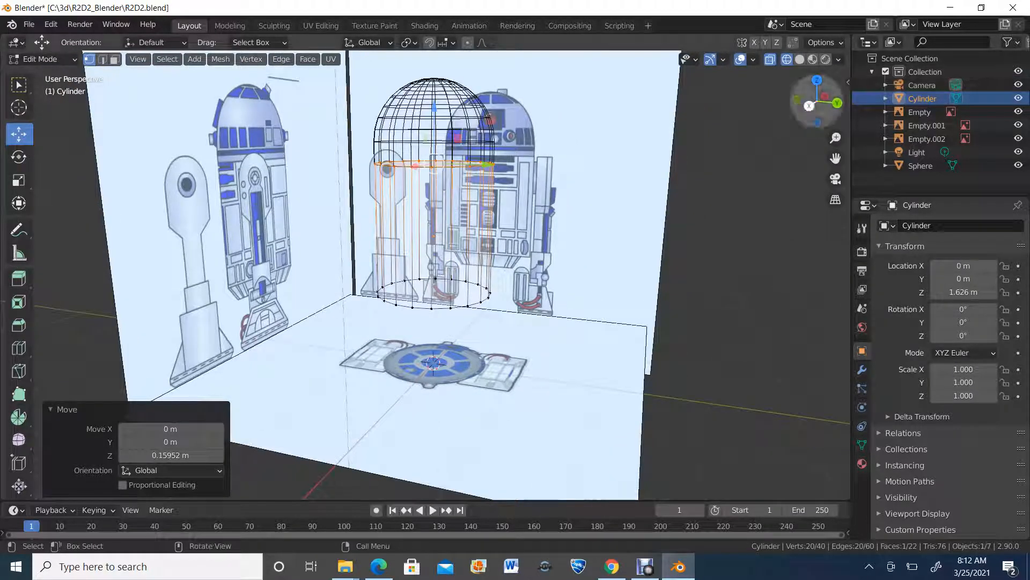
pyautogui.click(809, 106)
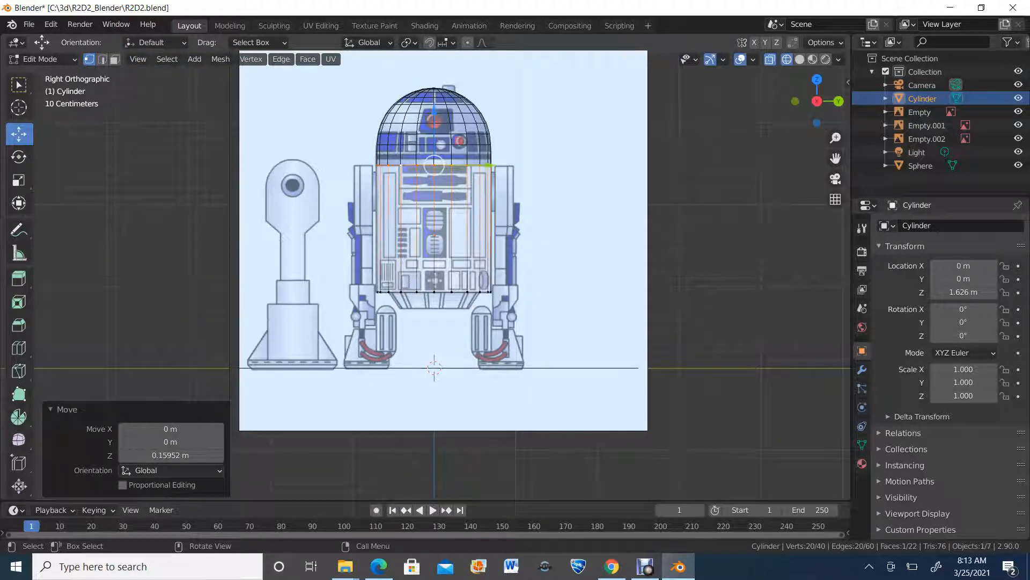
# Select the cylinder's bottom face from below in face select mode.
pyautogui.moveTo(440, 268); pyautogui.dragTo(416, 257, button='middle')
pyautogui.scroll(4, 417, 258)
pyautogui.moveTo(443, 192); pyautogui.dragTo(444, 183, button='middle')
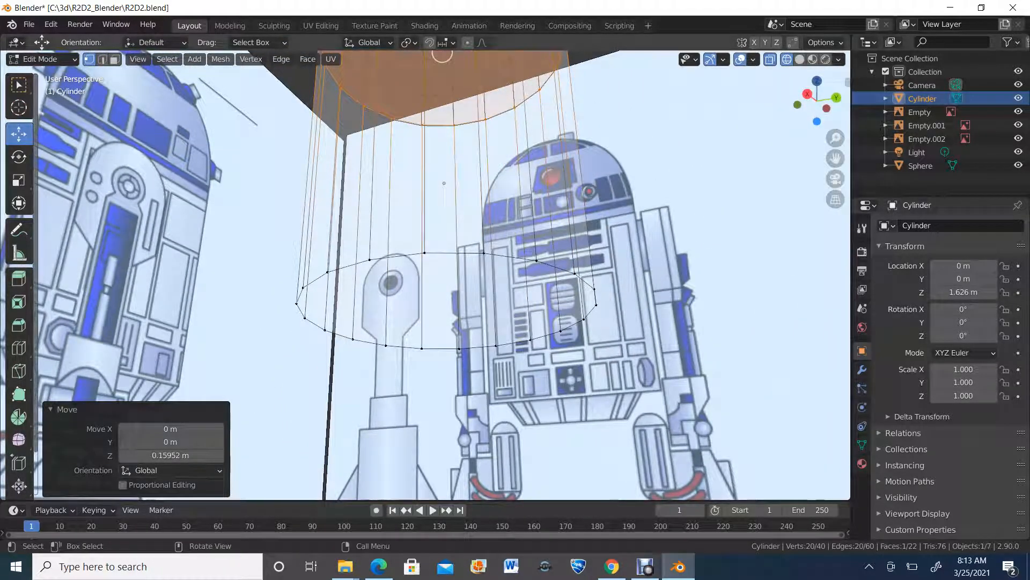
pyautogui.press('3')
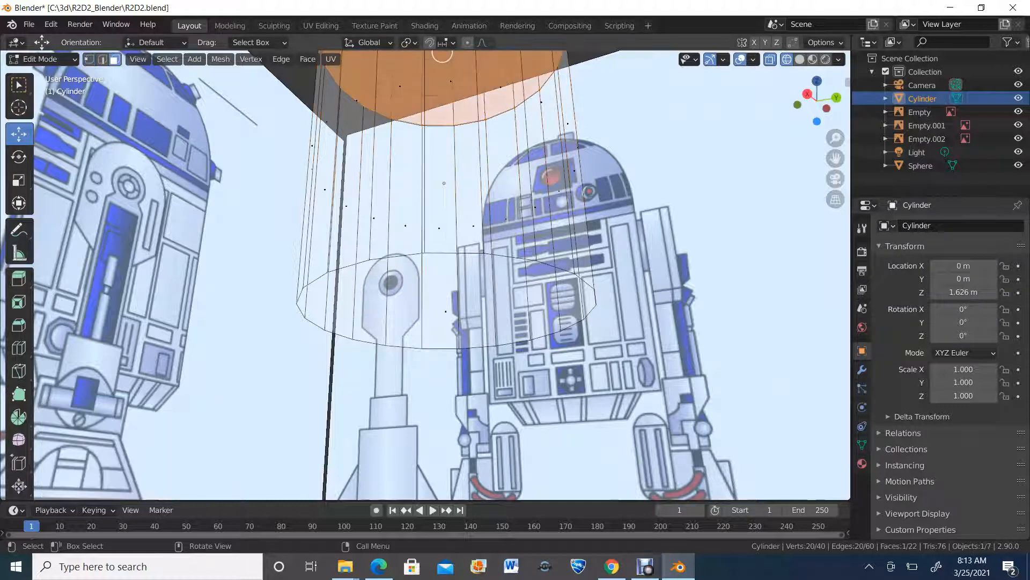
pyautogui.click(445, 310)
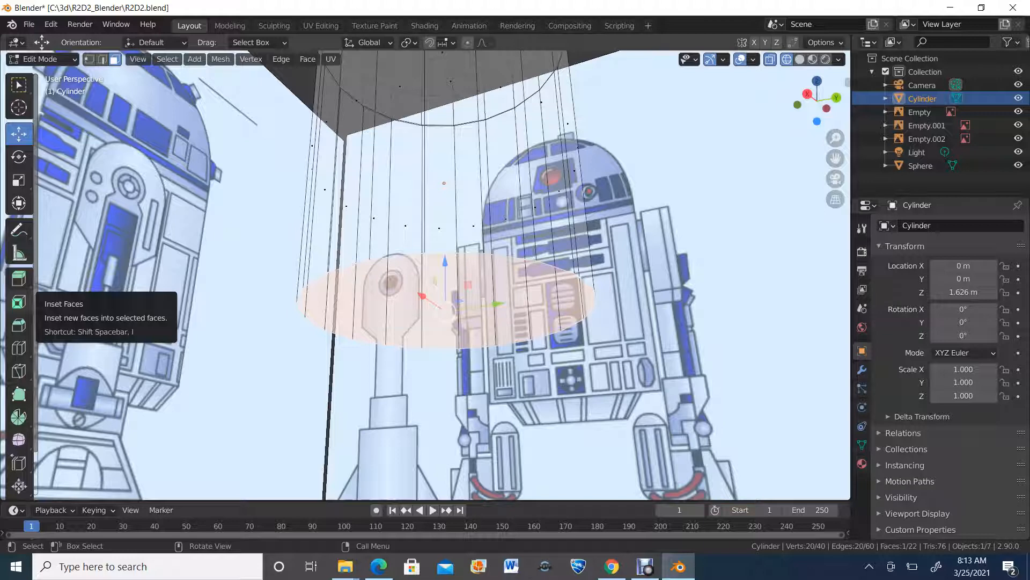
pyautogui.click(18, 302)
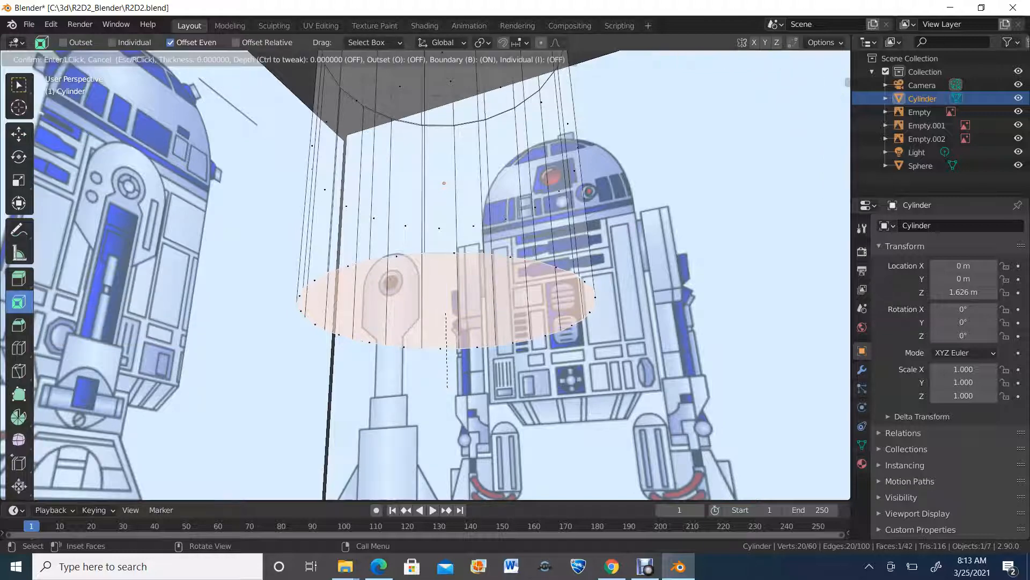
pyautogui.click(446, 384)
pyautogui.hotkey('ctrl', 'z')
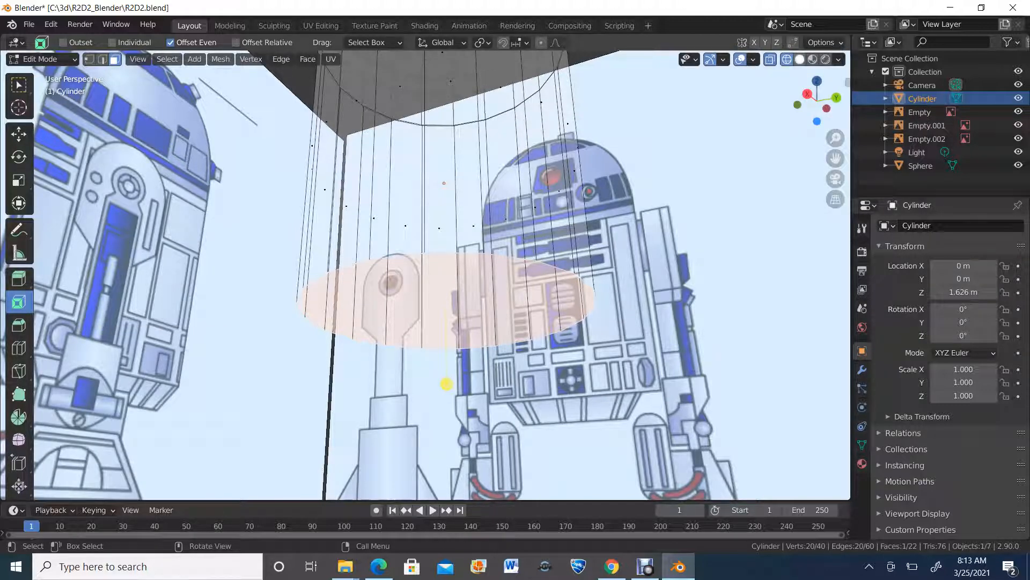
# Show the model in solid shading and inset the cylinder's bottom face by about 0.17 m.
pyautogui.click(800, 59)
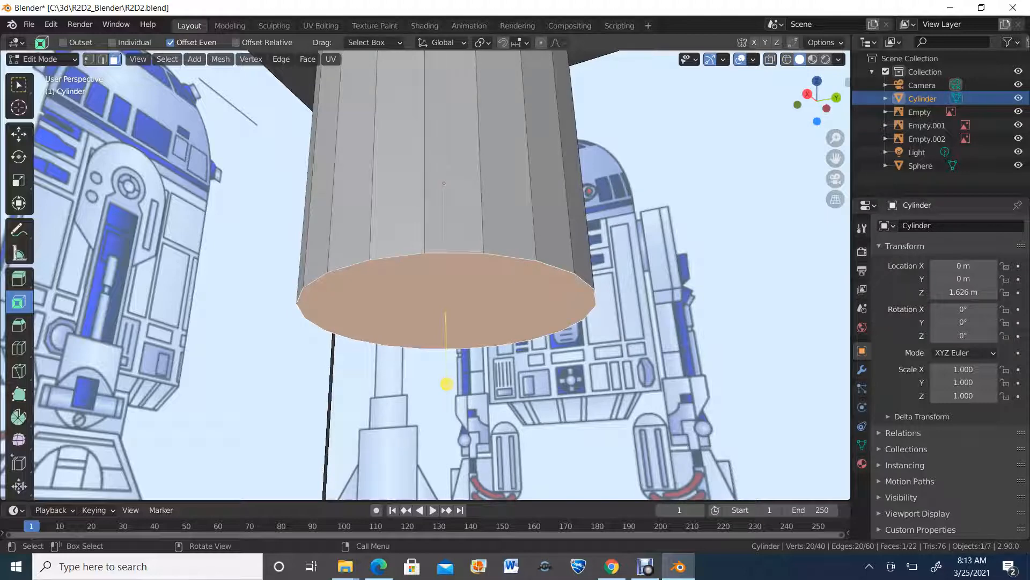
pyautogui.moveTo(447, 384); pyautogui.dragTo(458, 280)
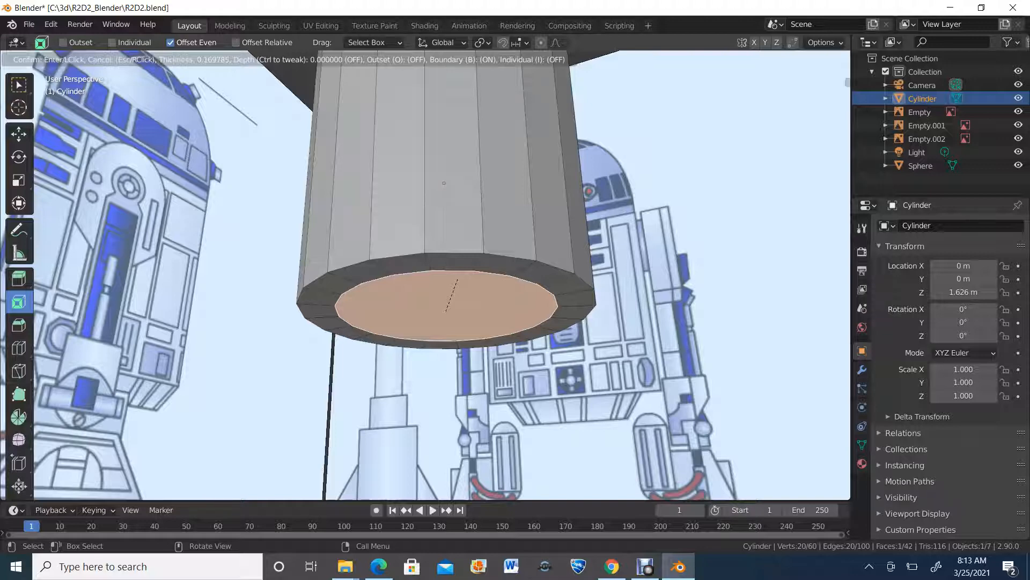
pyautogui.click(447, 383)
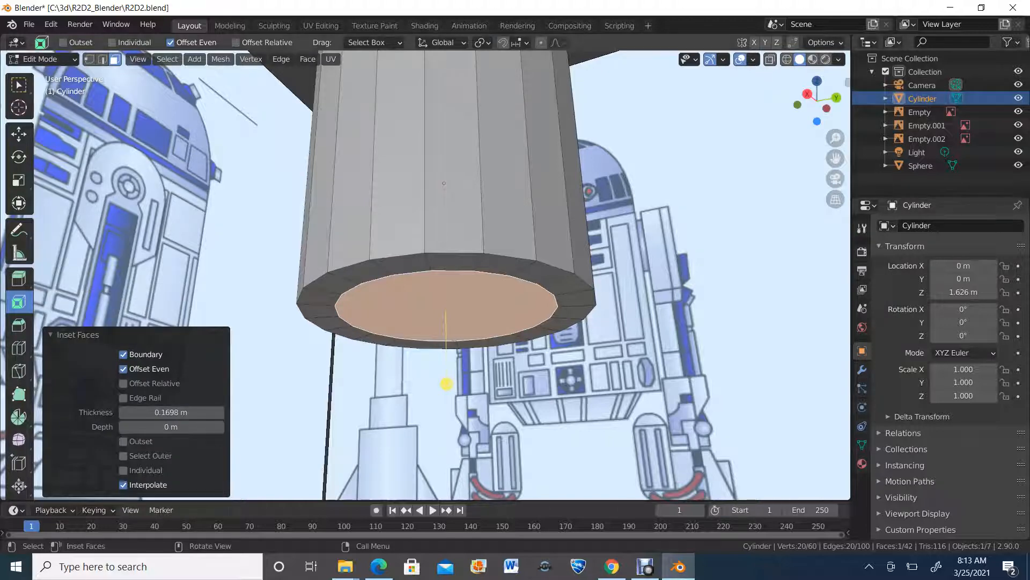
# Try extruding the inset bottom face downward about 0.23 m against the lower body section in the reference, and undo it.
pyautogui.press('KP_3')
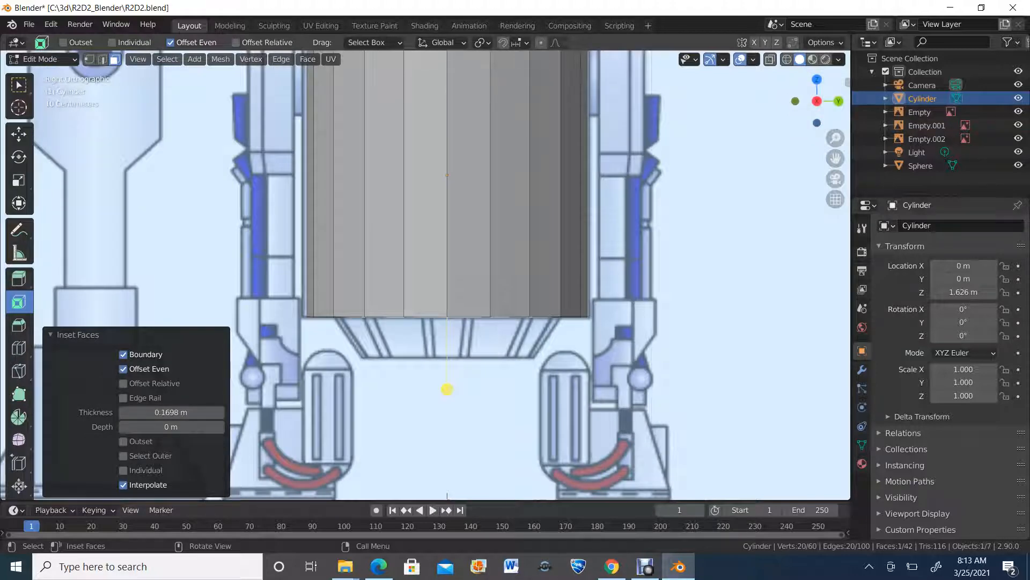
pyautogui.press('e')
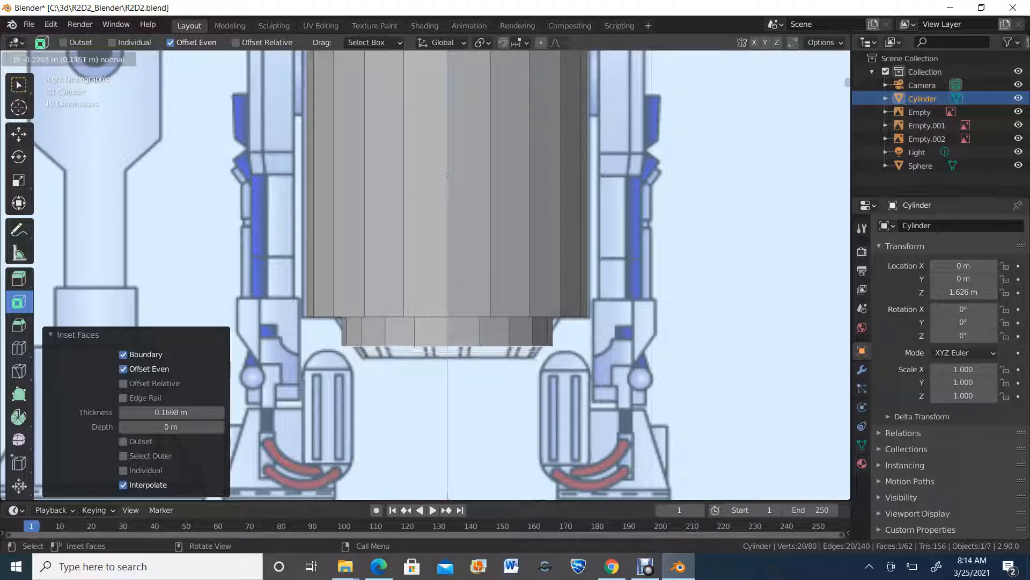
pyautogui.click(447, 437)
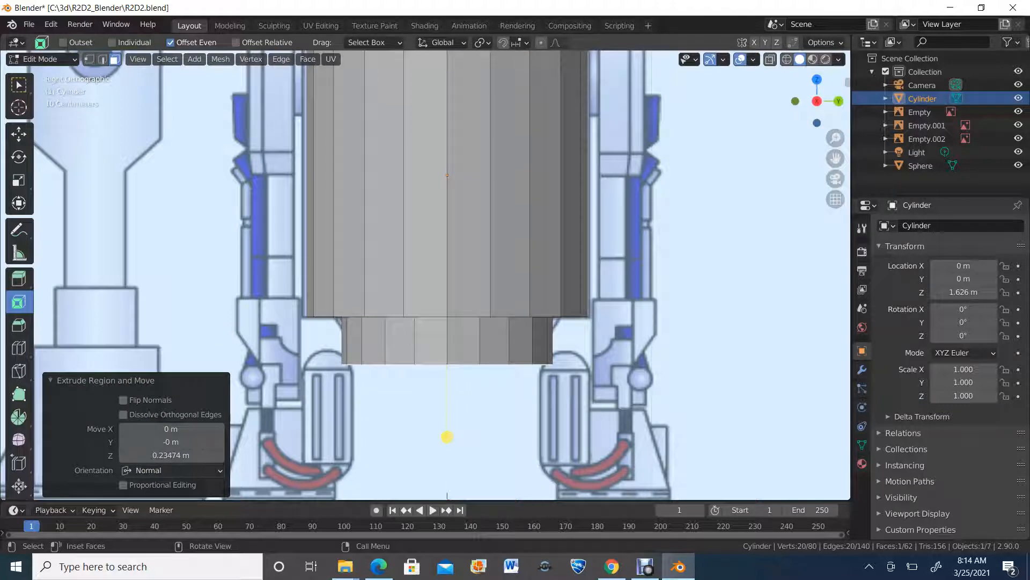
pyautogui.hotkey('ctrl', 'z')
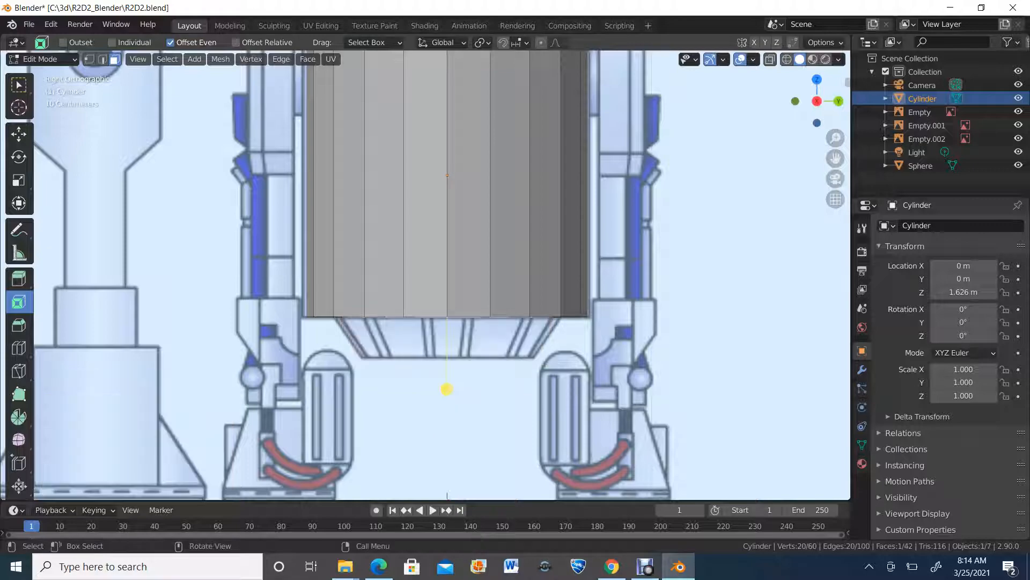
# Scale the inset bottom face up uniformly by about 1.052.
pyautogui.moveTo(447, 389); pyautogui.dragTo(449, 385, button='middle')
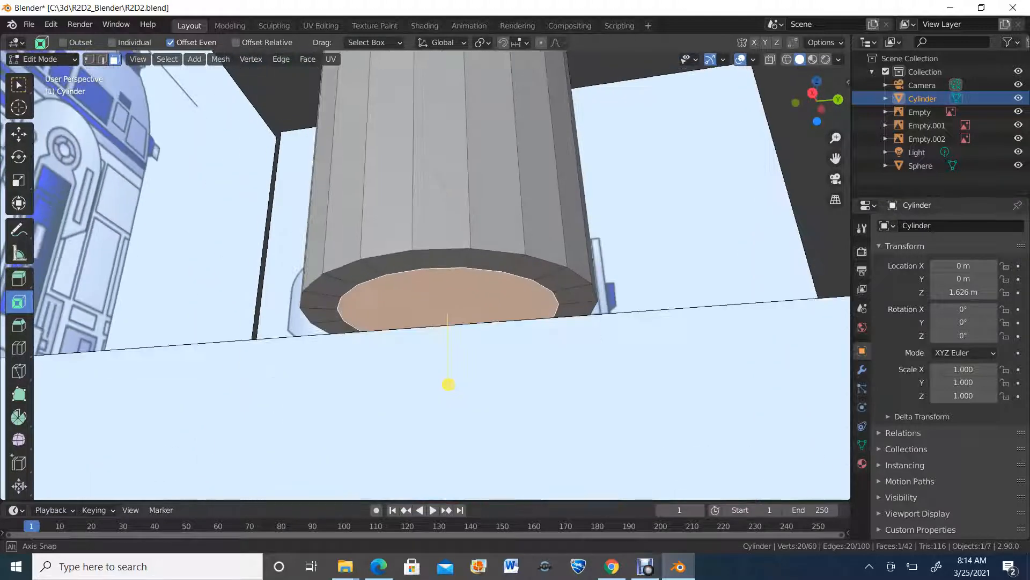
pyautogui.click(18, 180)
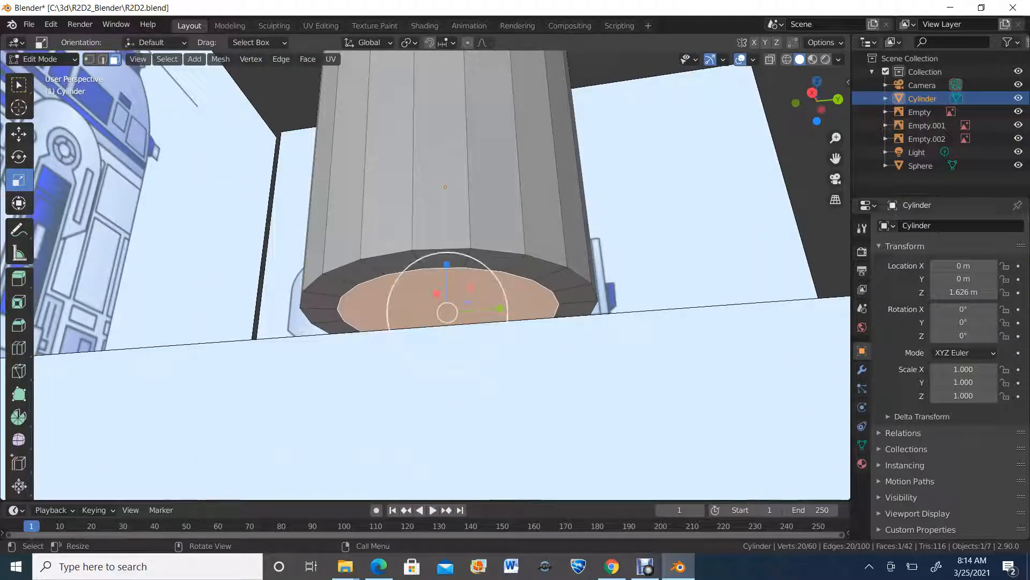
pyautogui.moveTo(408, 264); pyautogui.dragTo(407, 263)
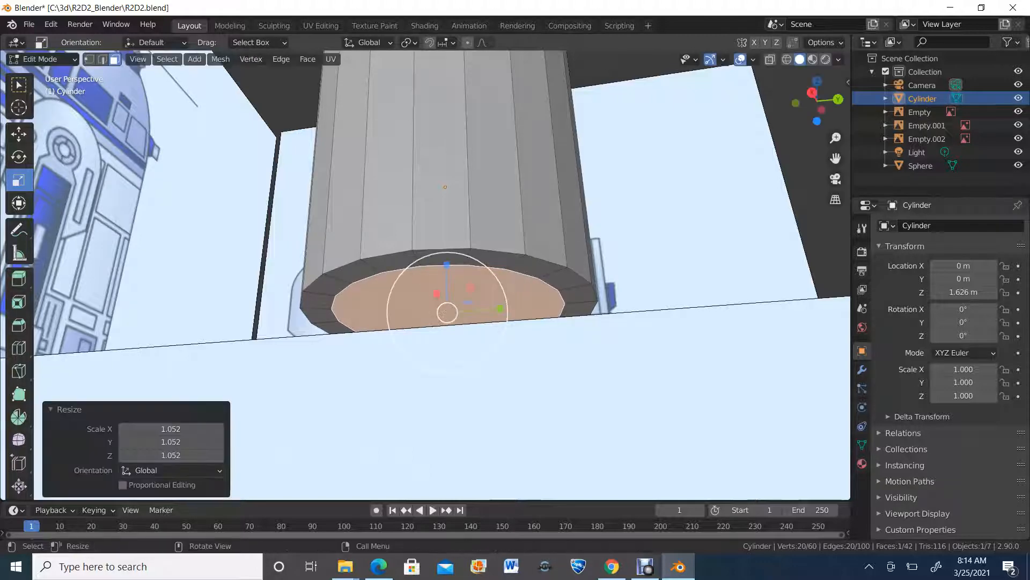
# Extrude the inset bottom face down about 0.21 m to the lower edge of the body's tapered base in the side reference.
pyautogui.click(816, 93)
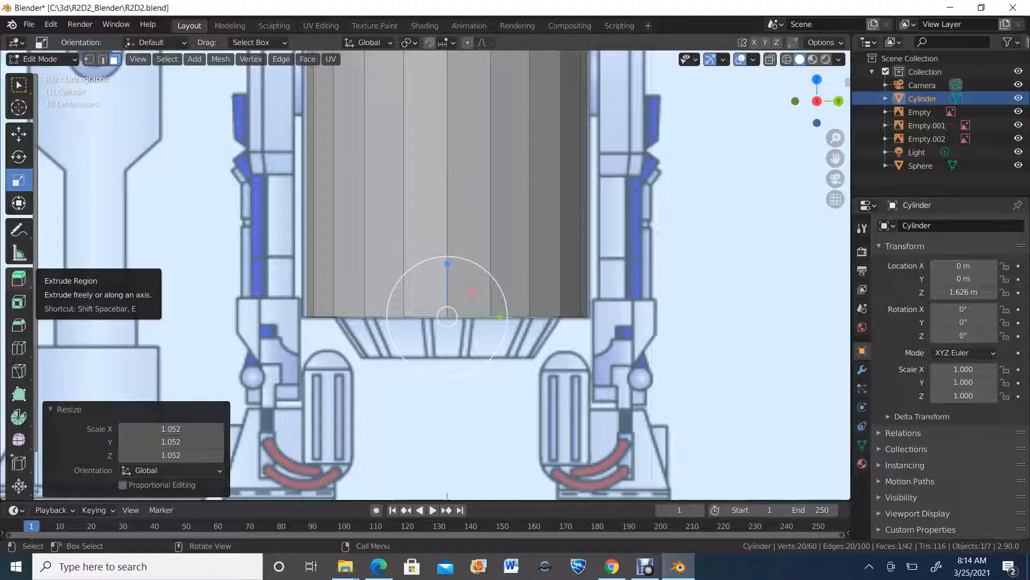
pyautogui.click(18, 278)
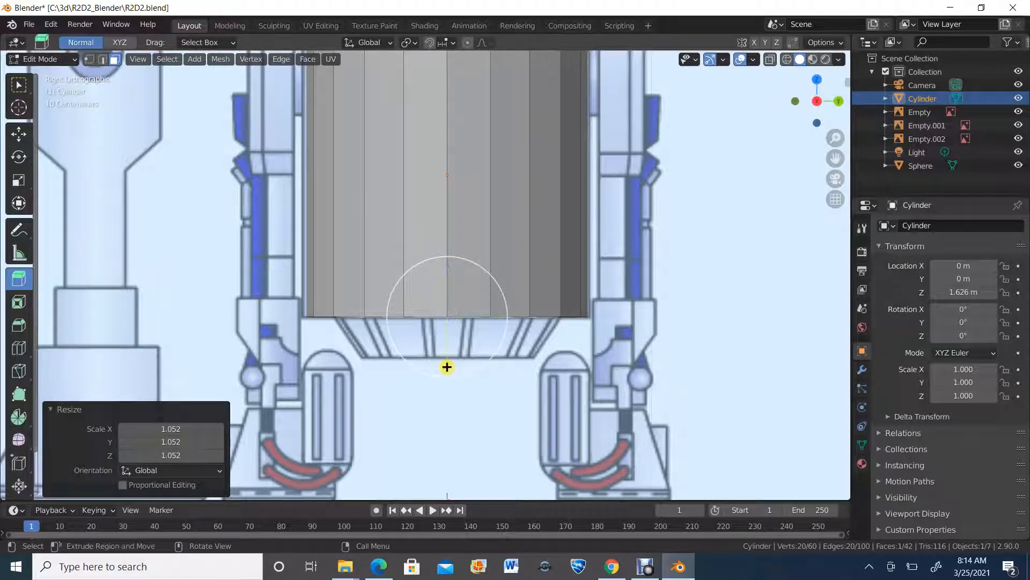
pyautogui.moveTo(449, 365); pyautogui.dragTo(448, 419)
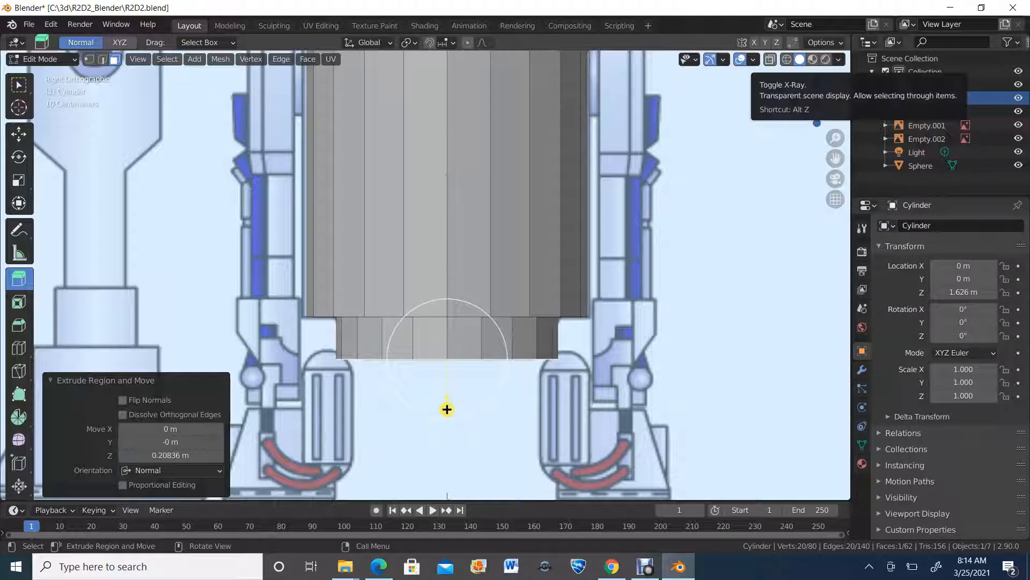
# Turn on X-ray display to see the reference image through the cylinder and its extruded base.
pyautogui.press('x')
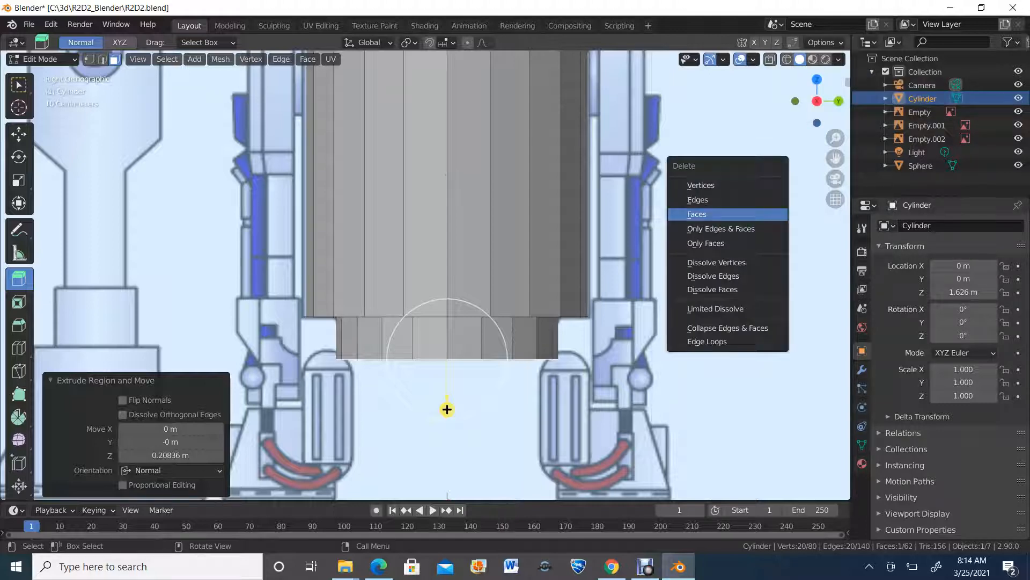
pyautogui.press('Escape')
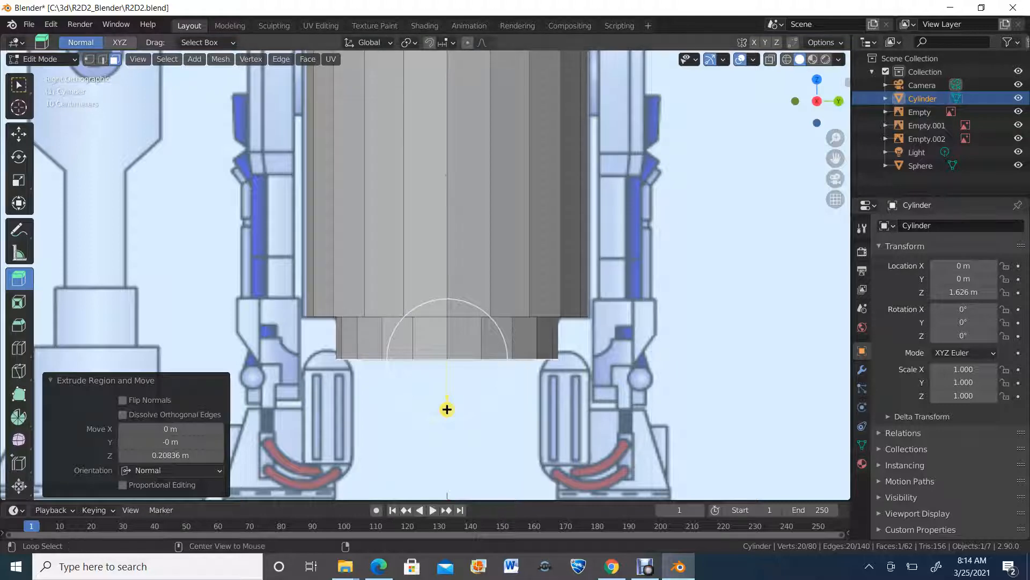
pyautogui.hotkey('alt', 'z')
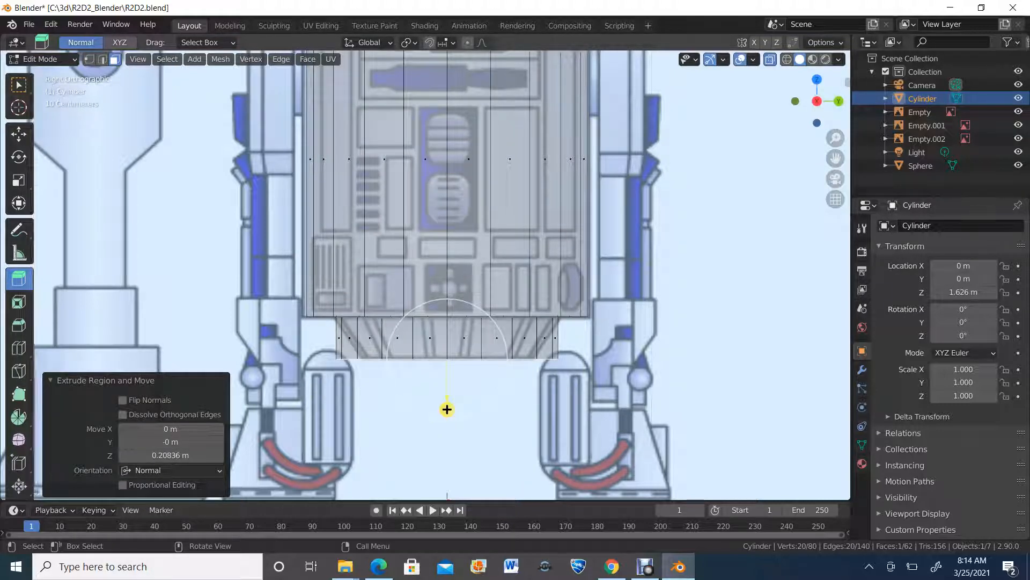
# Switch to vertex selection and scale the base's bottom ring uniformly by about 0.777 to match the tapered outline in the reference.
pyautogui.click(18, 134)
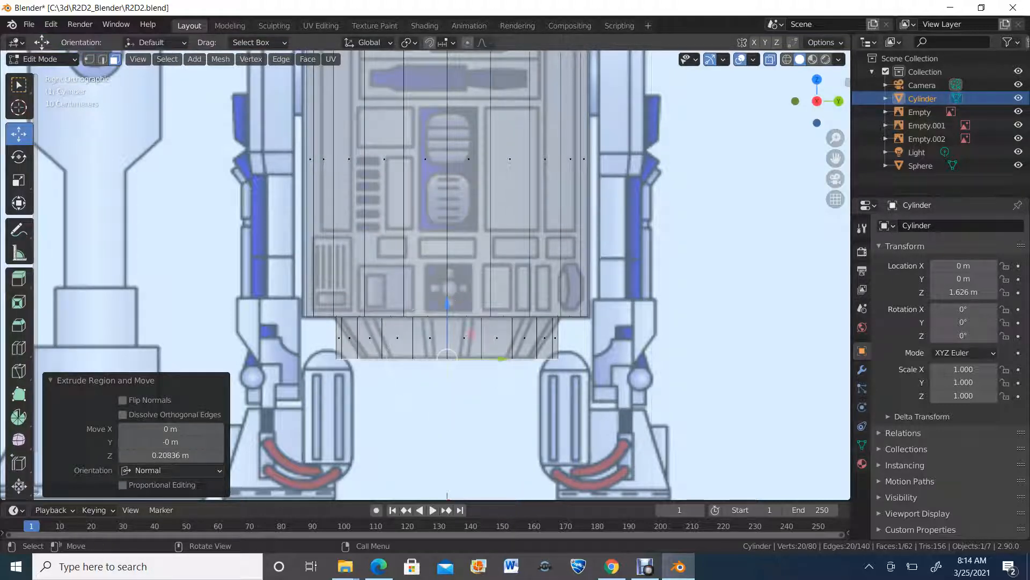
pyautogui.press('1')
pyautogui.scroll(2, 425, 275)
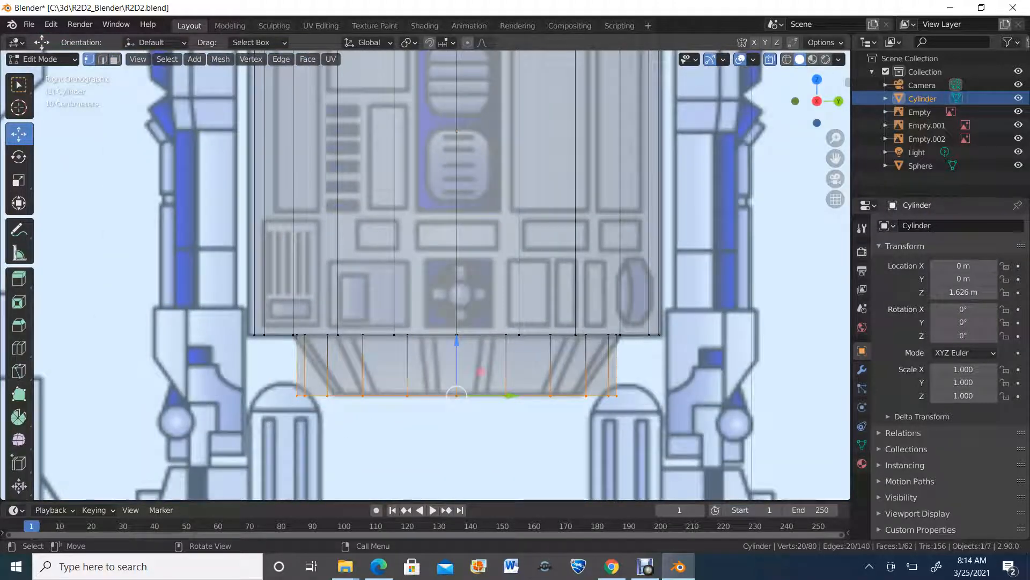
pyautogui.click(19, 180)
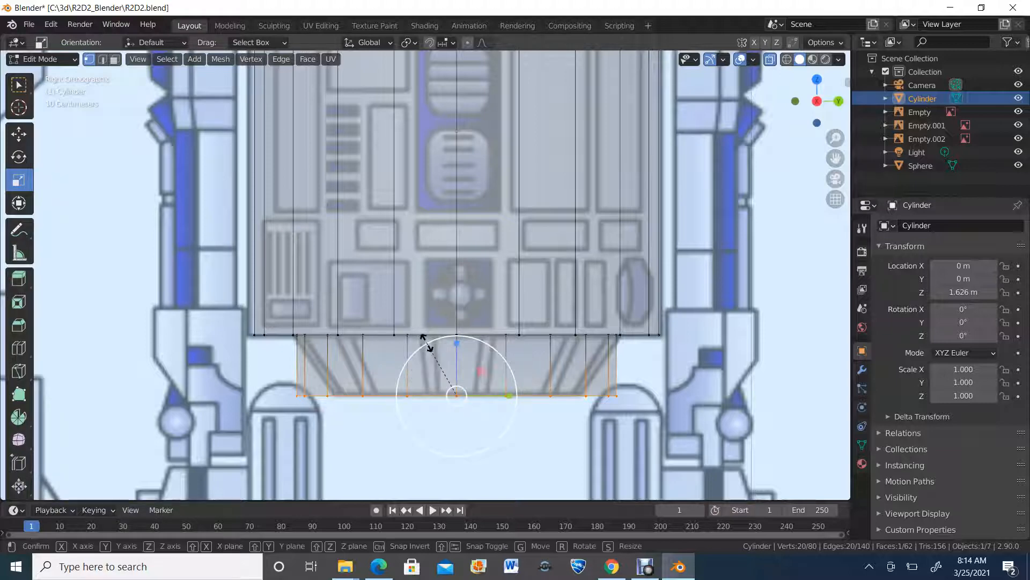
pyautogui.moveTo(425, 345); pyautogui.dragTo(424, 361)
pyautogui.scroll(-5, 438, 274)
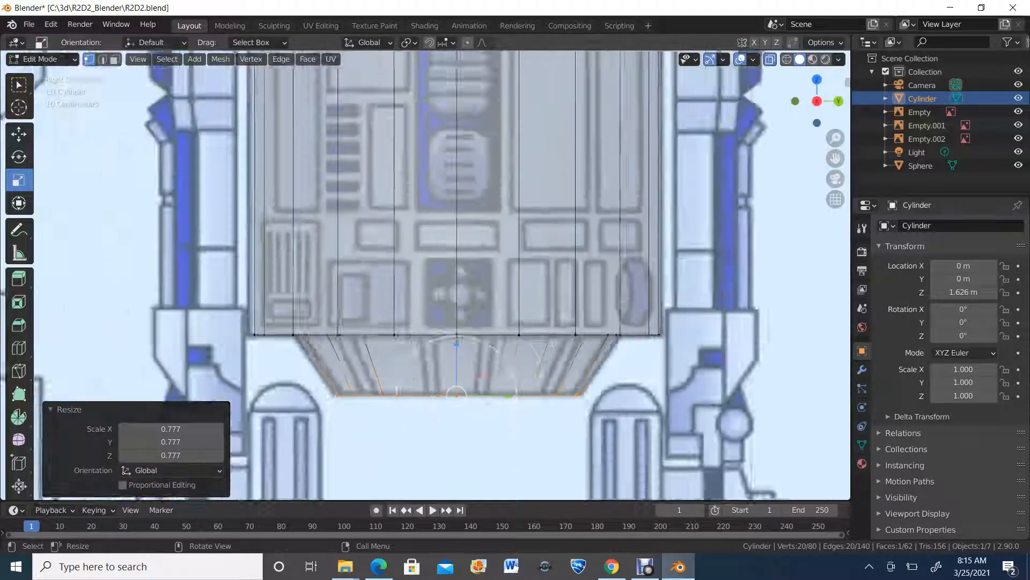